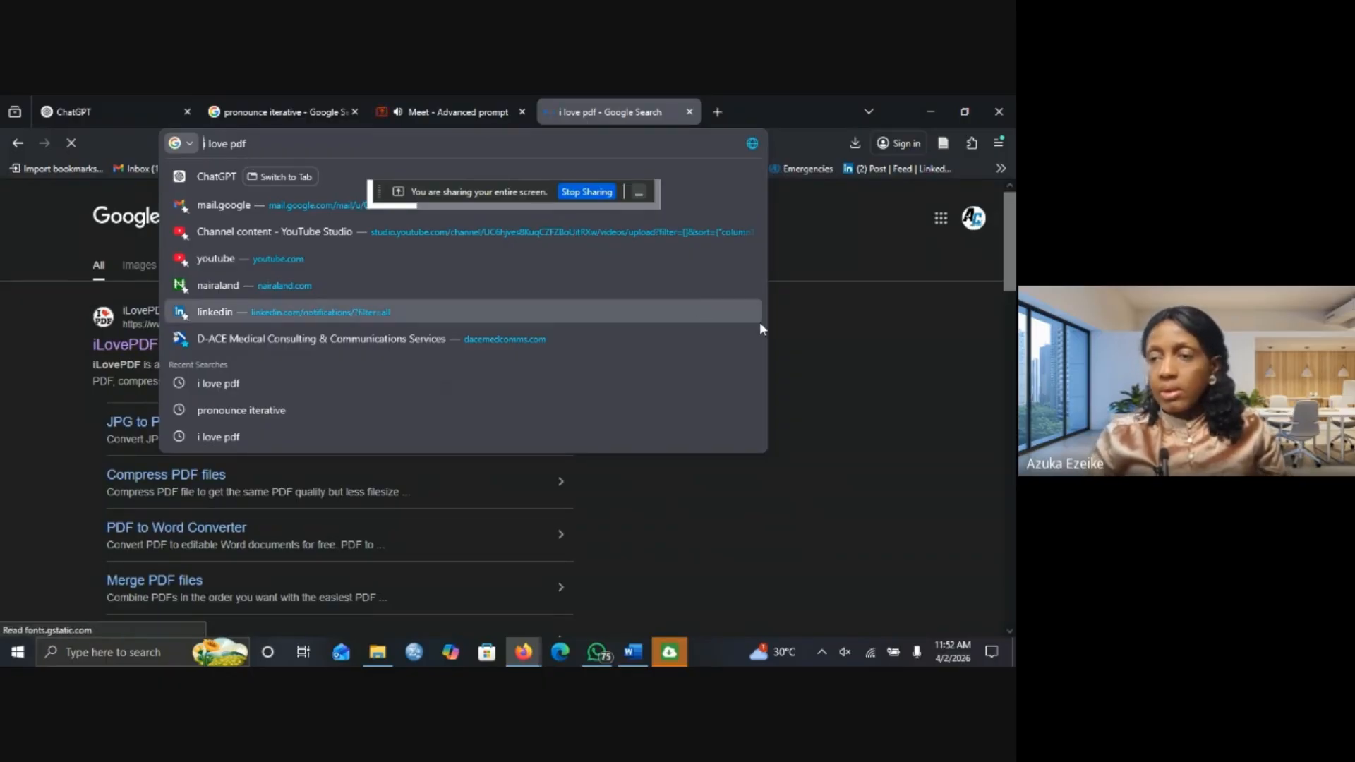
Open the 'iLovePDF | Online PDF tools for PDF lovers' Google result in a new tab.
{"action": "left_click", "coordinate": [831, 362]}
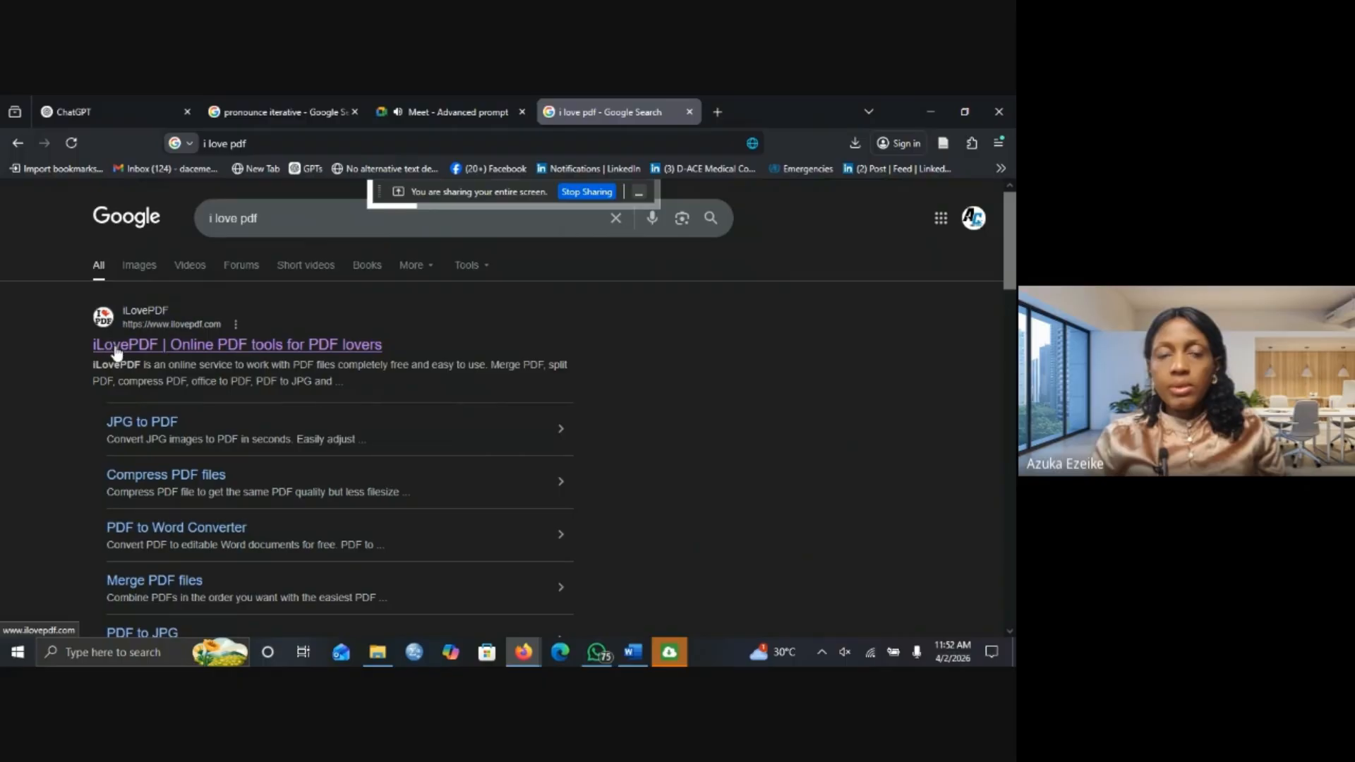
{"action": "left_click", "coordinate": [207, 350]}
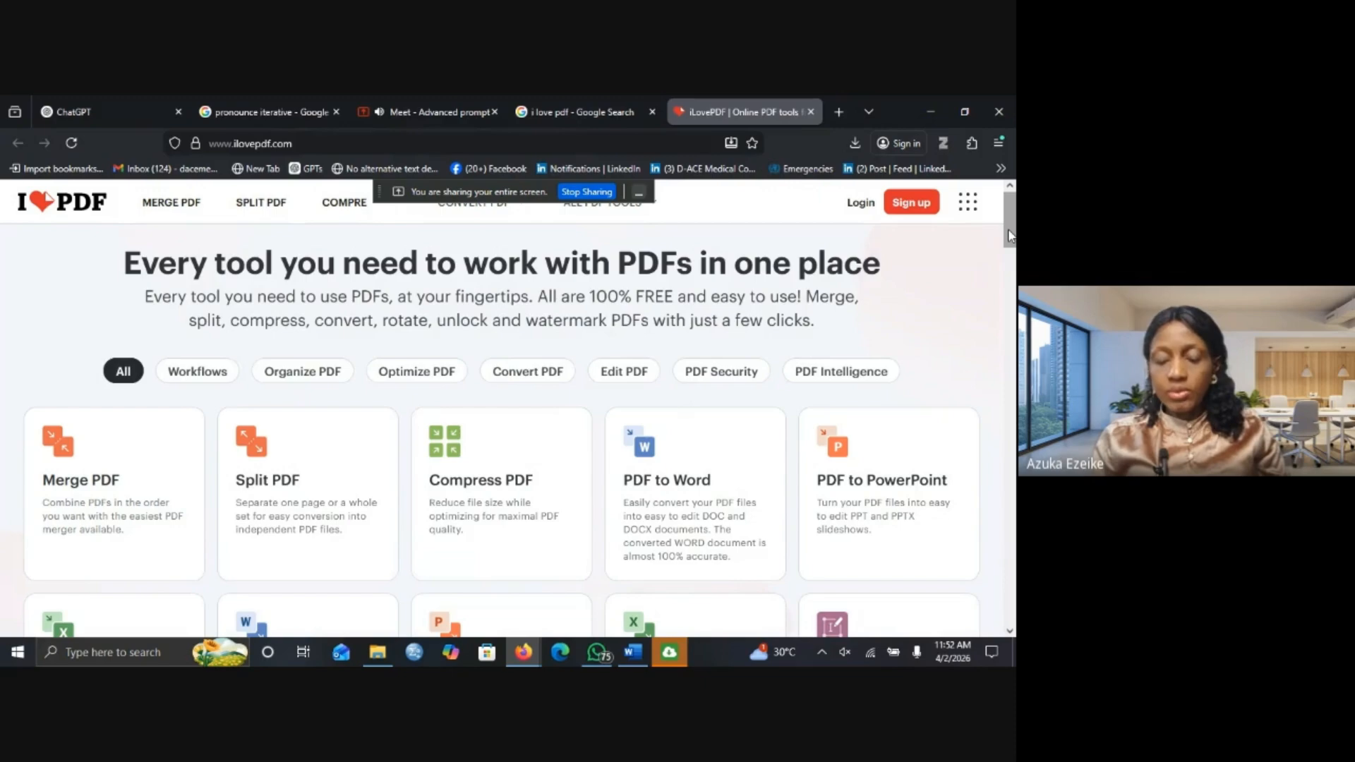
Scroll the iLovePDF tool grid and open the Edit PDF tool.
{"action": "left_click_drag", "start_coordinate": [1011, 237], "coordinate": [1013, 267]}
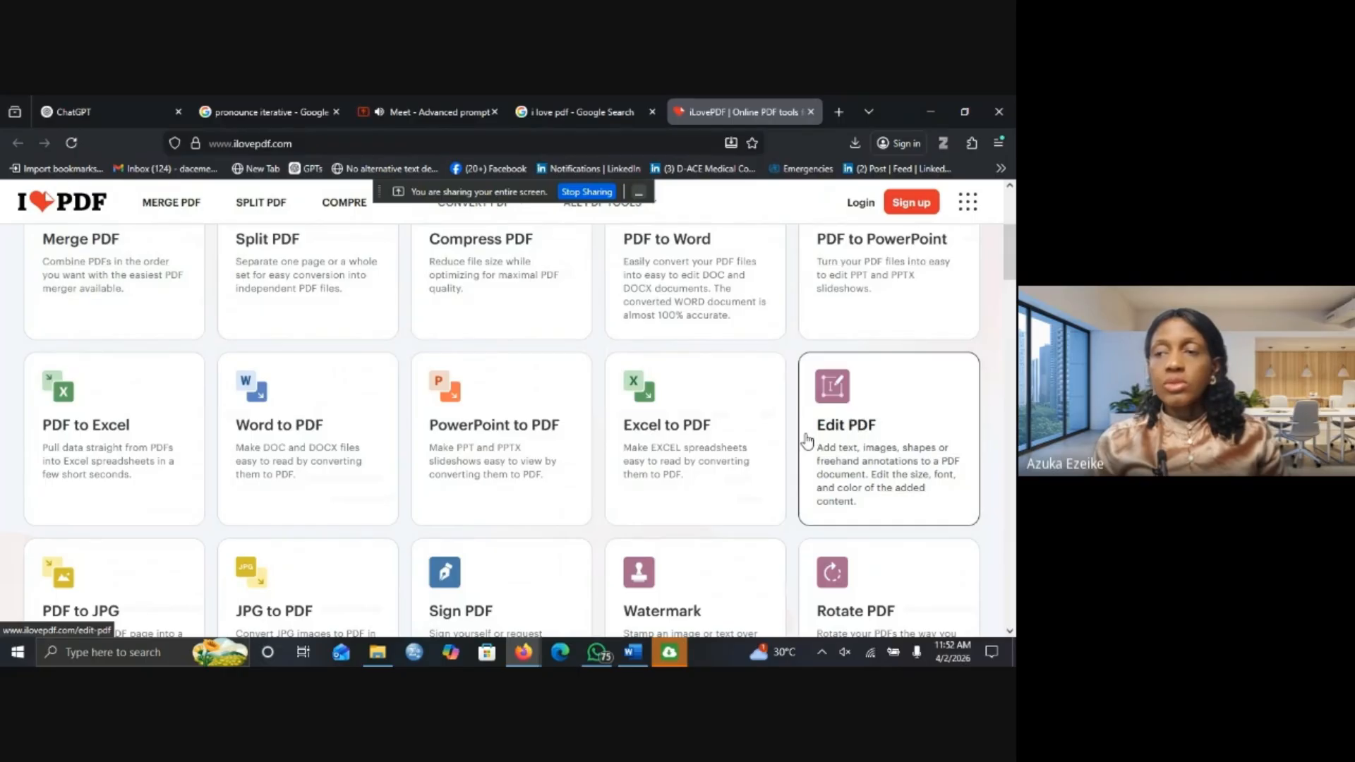
{"action": "left_click", "coordinate": [849, 410]}
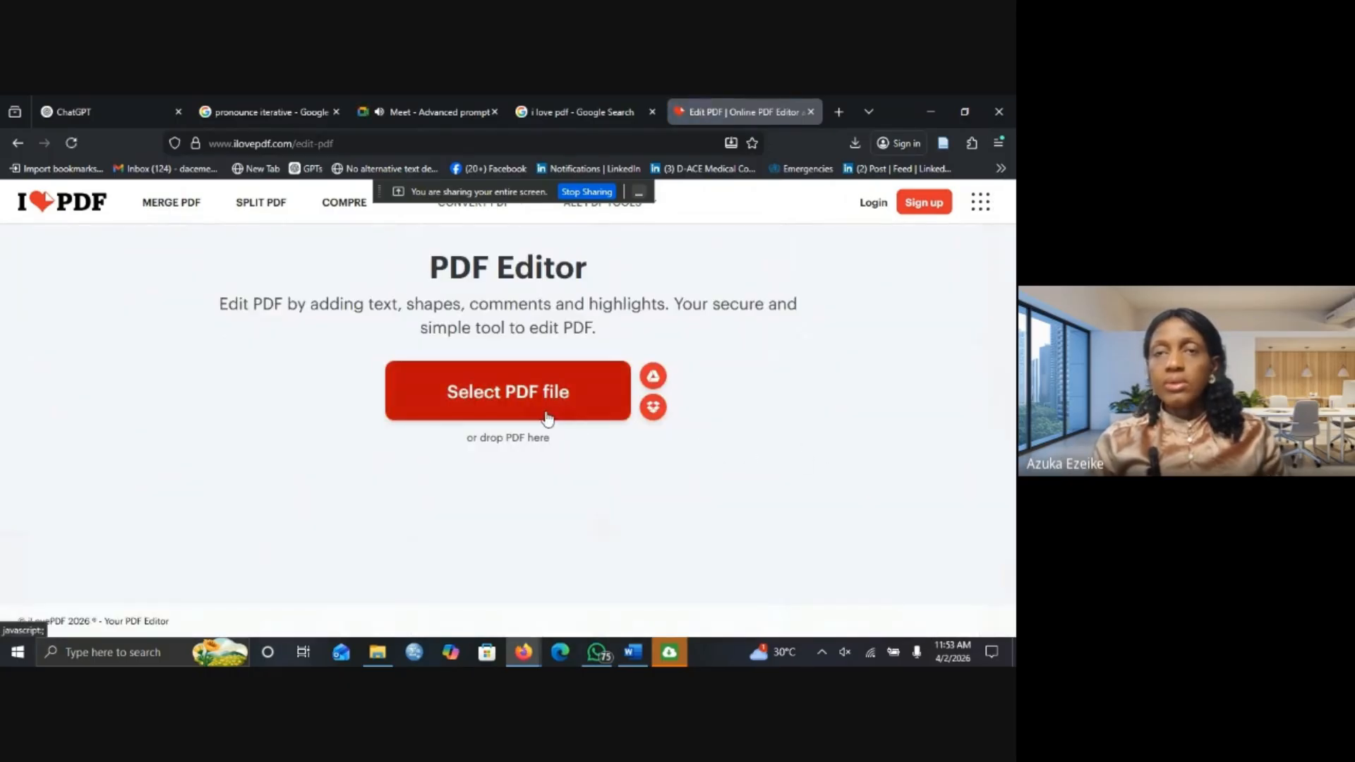
Upload 'Customer Account Update Form plain 4' from Downloads into the editor.
{"action": "left_click", "coordinate": [510, 396]}
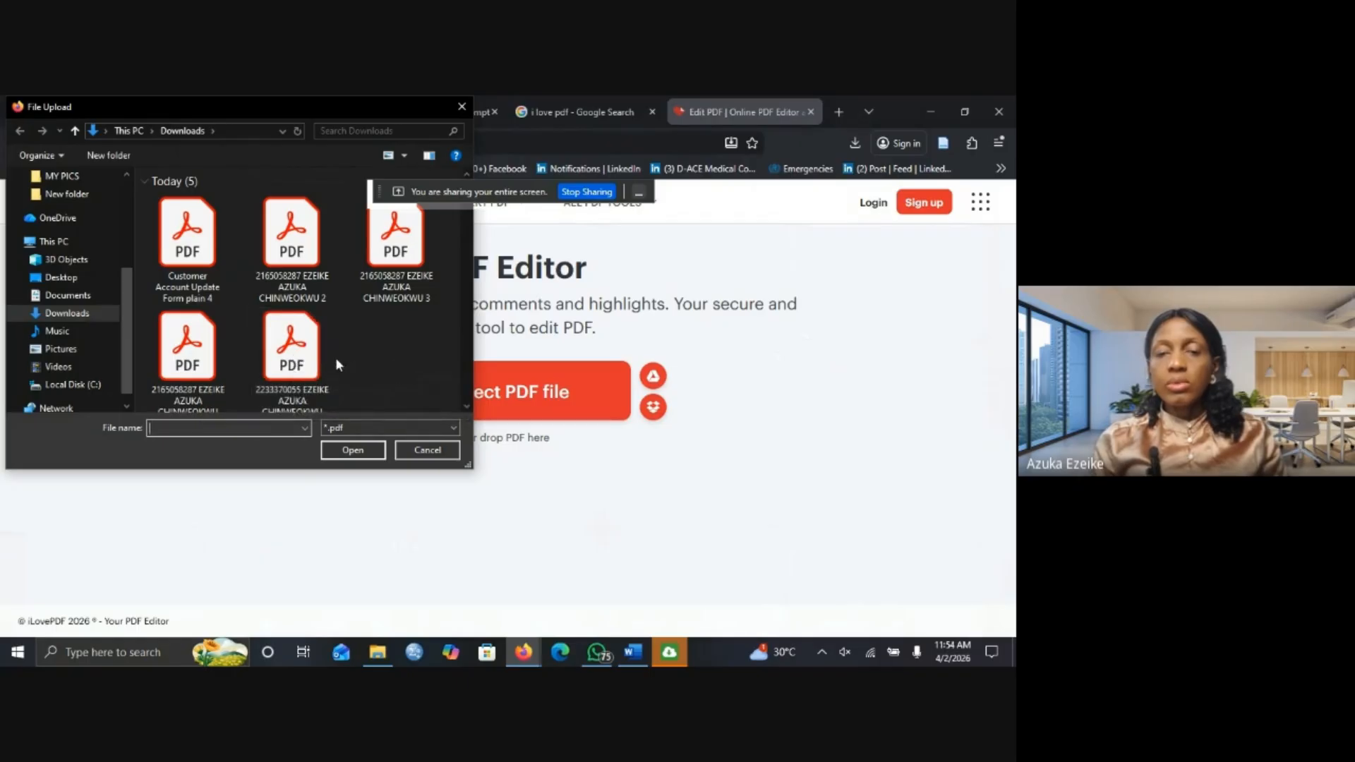
{"action": "left_click", "coordinate": [306, 360]}
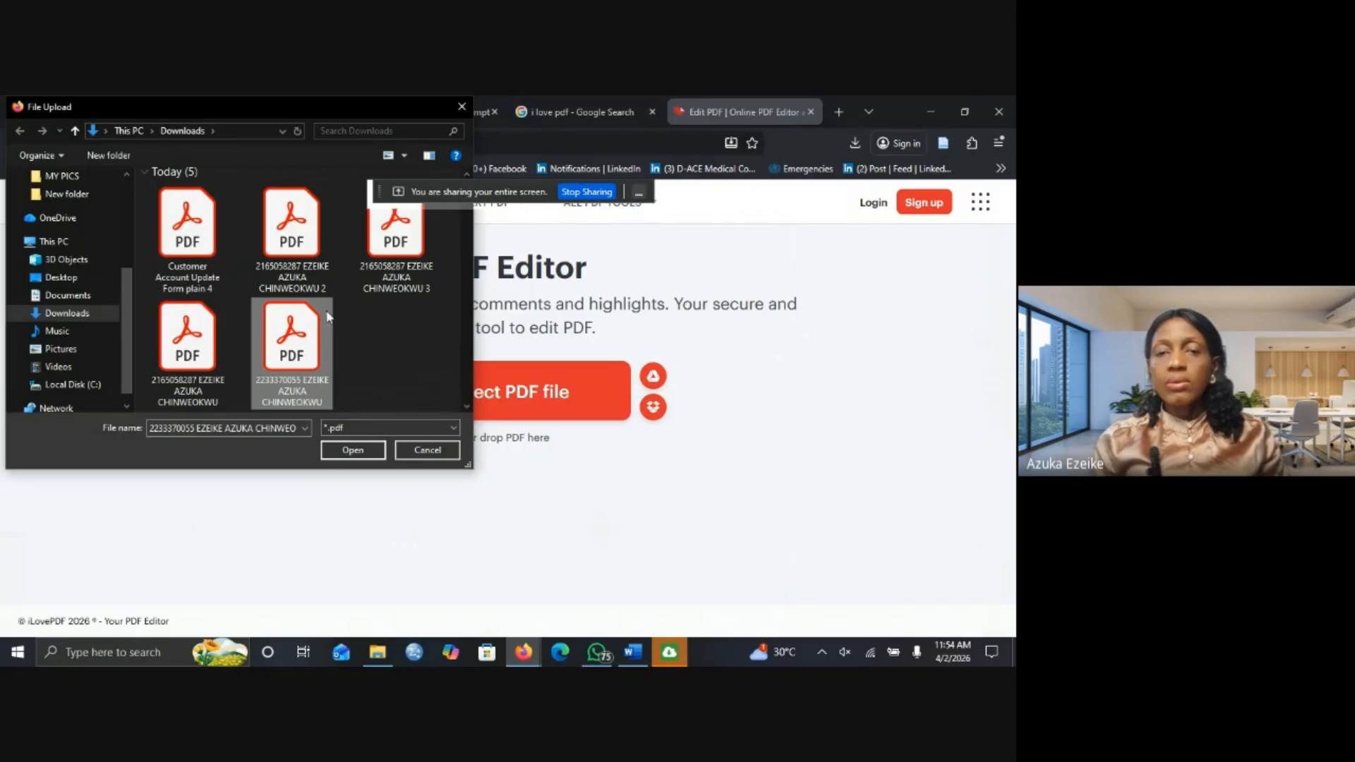
{"action": "double_click", "coordinate": [202, 251]}
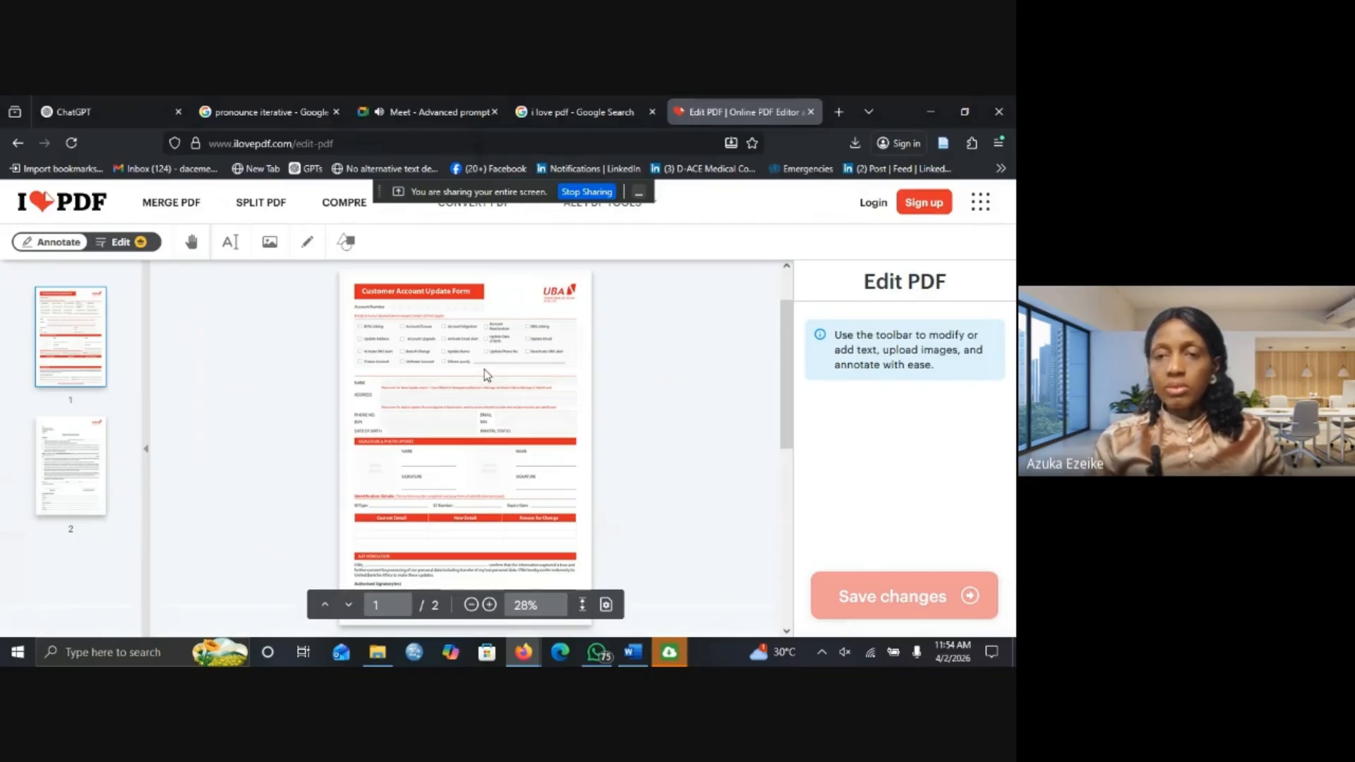
Zoom the form view in to 137%.
{"action": "scroll", "coordinate": [484, 370], "scroll_direction": "up", "scroll_amount": 5}
{"action": "scroll", "coordinate": [484, 370], "scroll_direction": "down", "scroll_amount": 8}
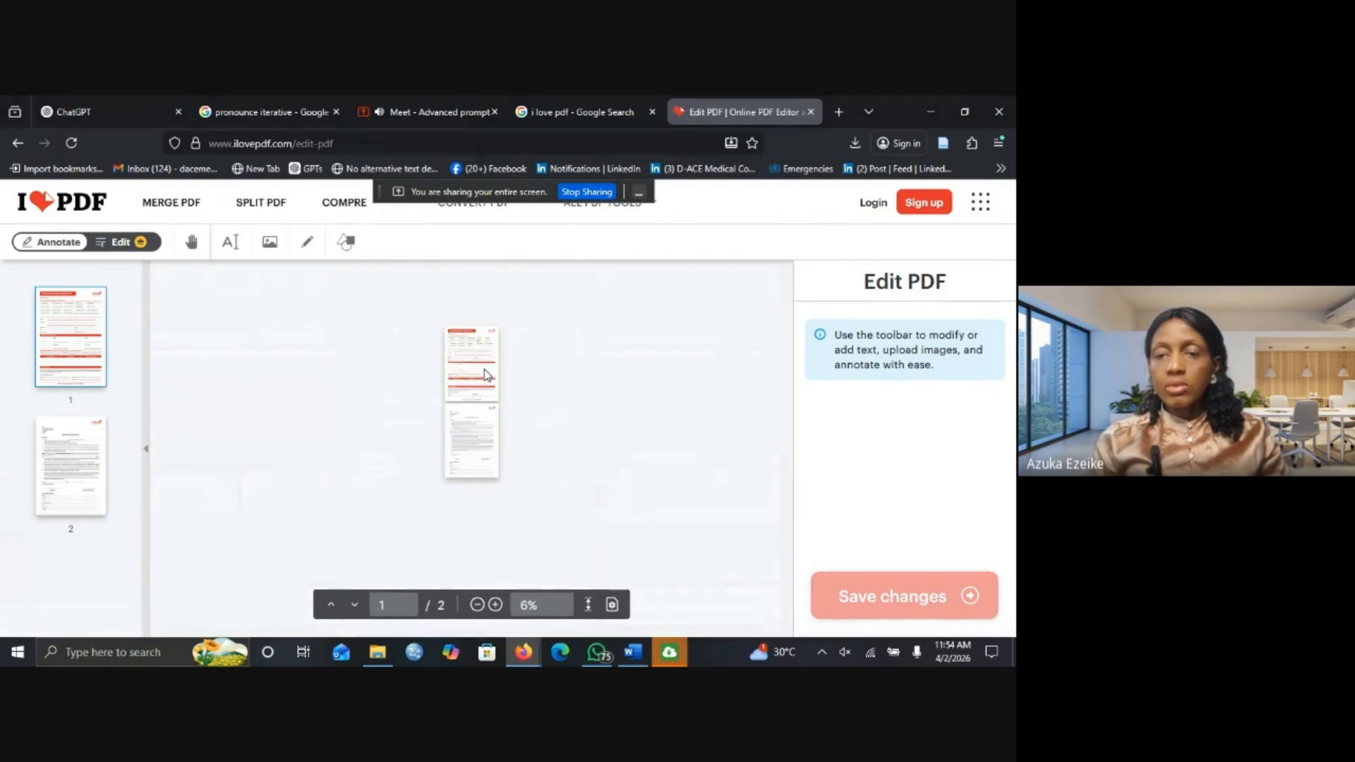
{"action": "scroll", "coordinate": [484, 370], "scroll_direction": "up", "scroll_amount": 5}
{"action": "scroll", "coordinate": [484, 370], "scroll_direction": "down", "scroll_amount": 4}
{"action": "scroll", "coordinate": [485, 370], "scroll_direction": "up", "scroll_amount": 3}
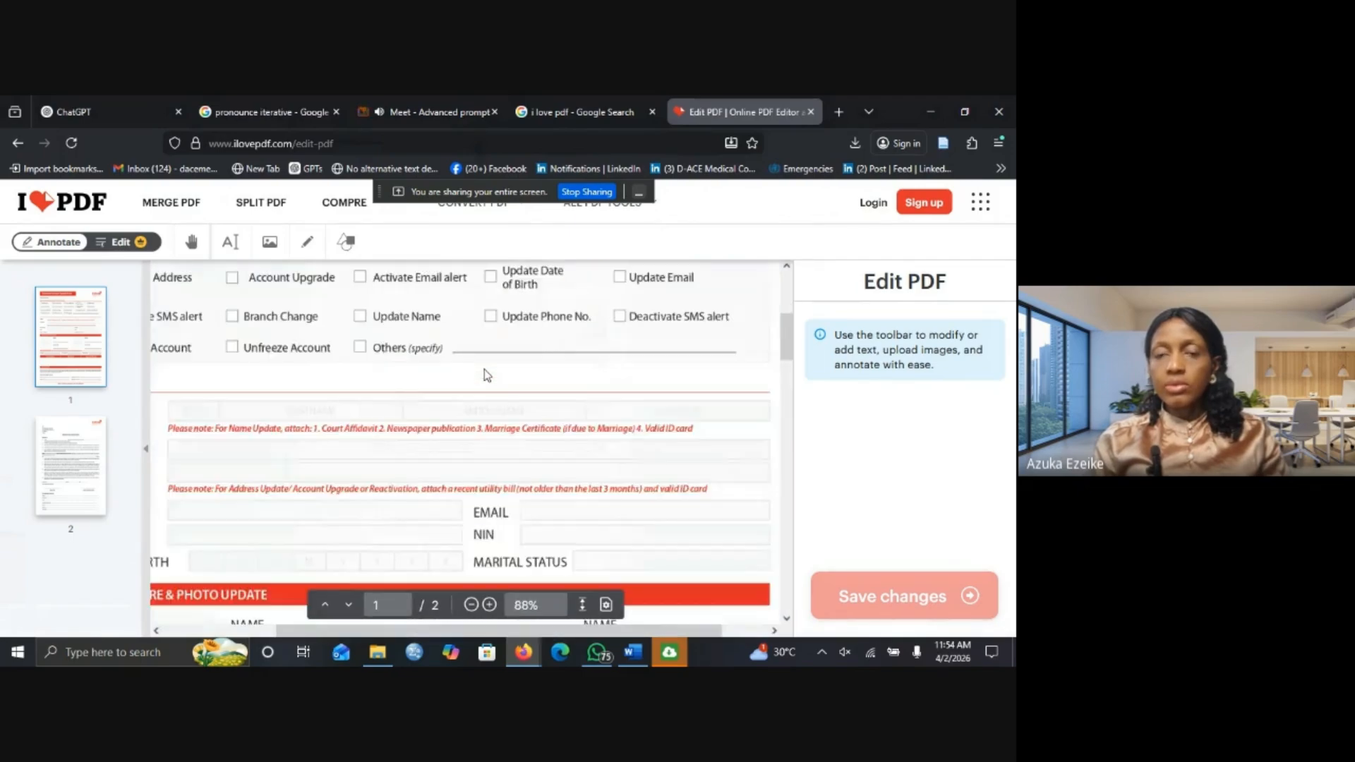
{"action": "scroll", "coordinate": [486, 374], "scroll_direction": "up", "scroll_amount": 2}
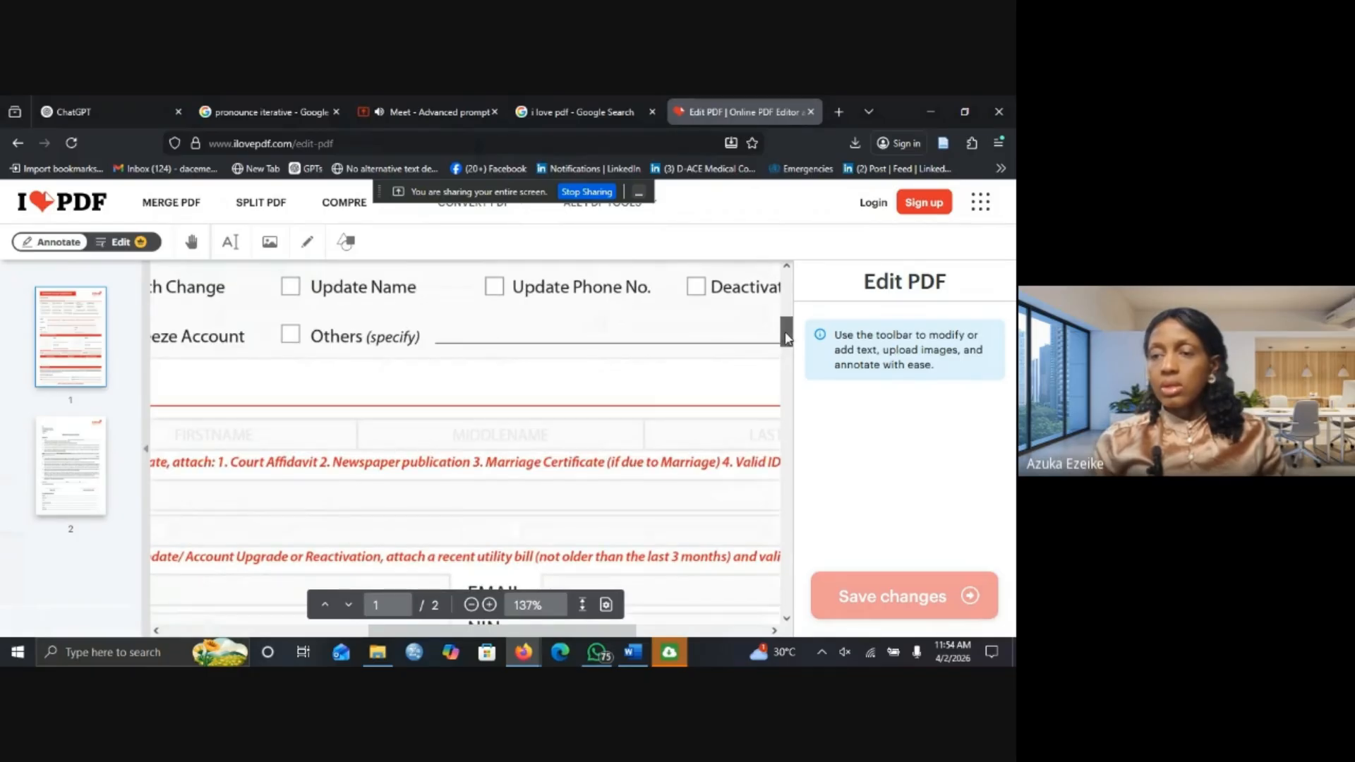
Scroll back to the form heading so Account Number and checkboxes are visible.
{"action": "left_click_drag", "start_coordinate": [785, 337], "coordinate": [785, 288]}
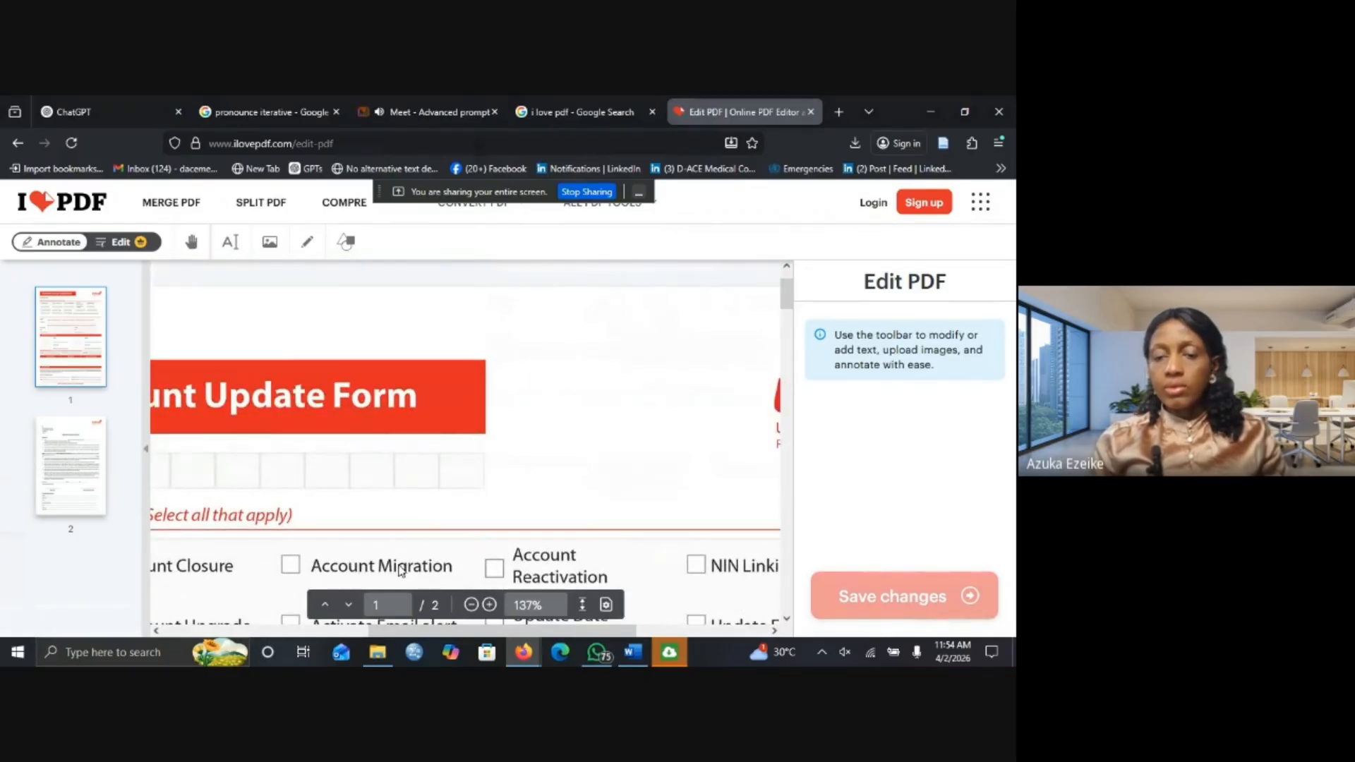
{"action": "left_click_drag", "start_coordinate": [388, 630], "coordinate": [219, 607]}
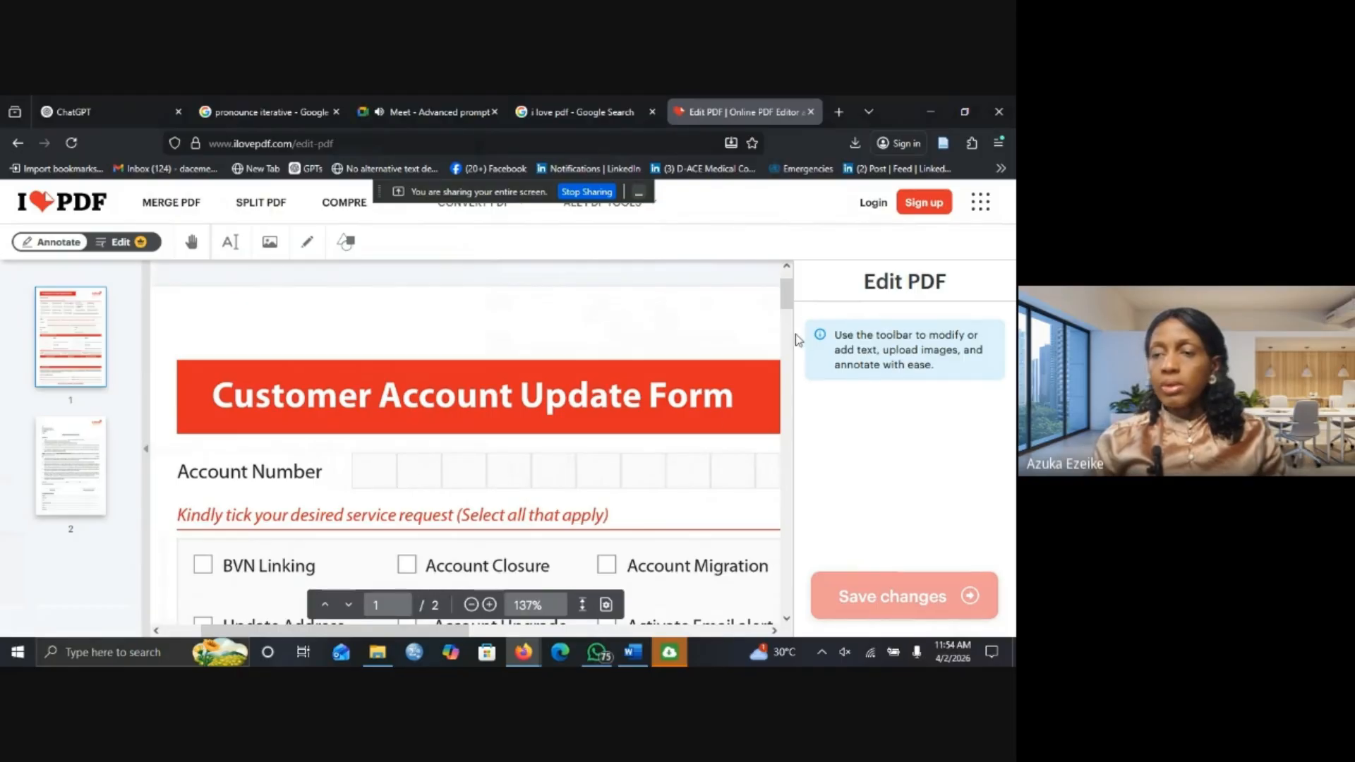
{"action": "scroll", "coordinate": [789, 305], "scroll_direction": "down", "scroll_amount": 3}
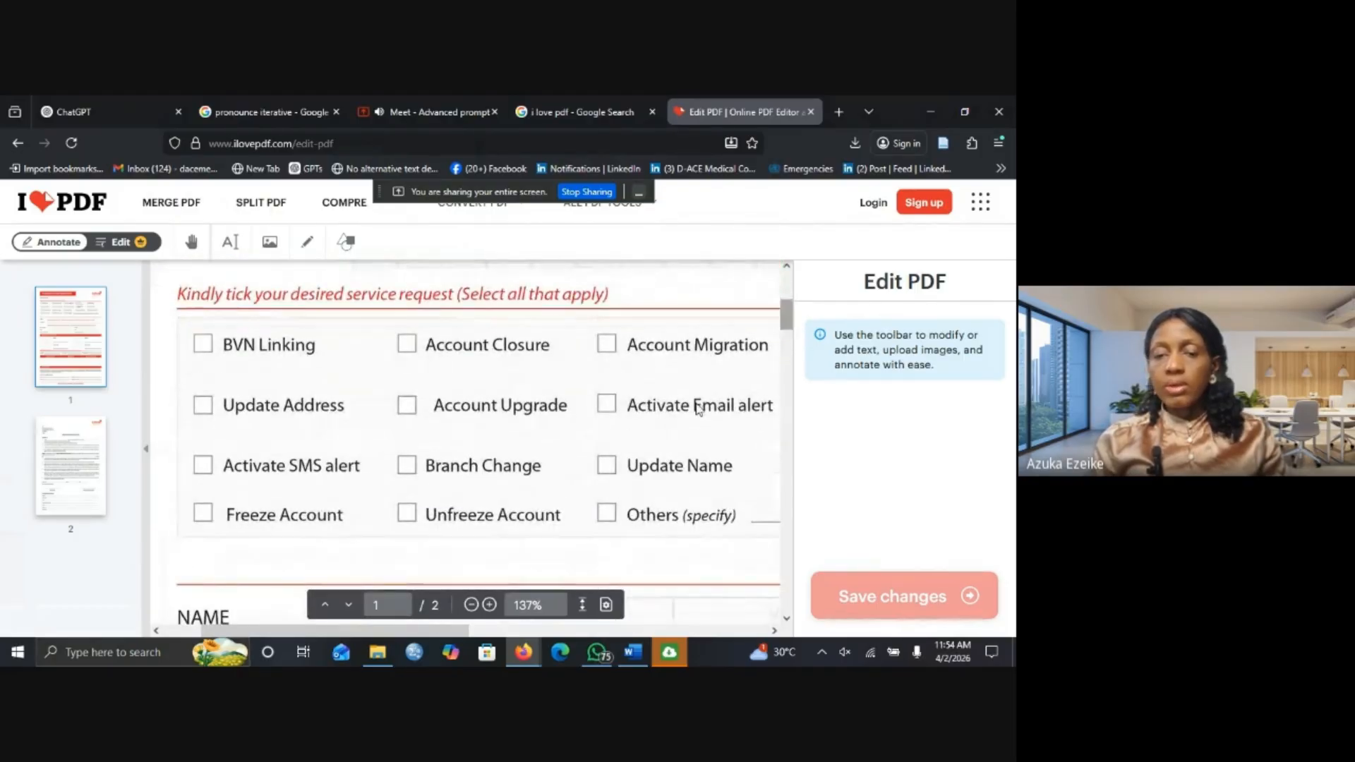
{"action": "mouse_move", "coordinate": [392, 635]}
{"action": "left_mouse_down"}
{"action": "mouse_move", "coordinate": [543, 628]}
{"action": "mouse_move", "coordinate": [653, 603]}
{"action": "mouse_move", "coordinate": [390, 609]}
{"action": "left_mouse_up"}
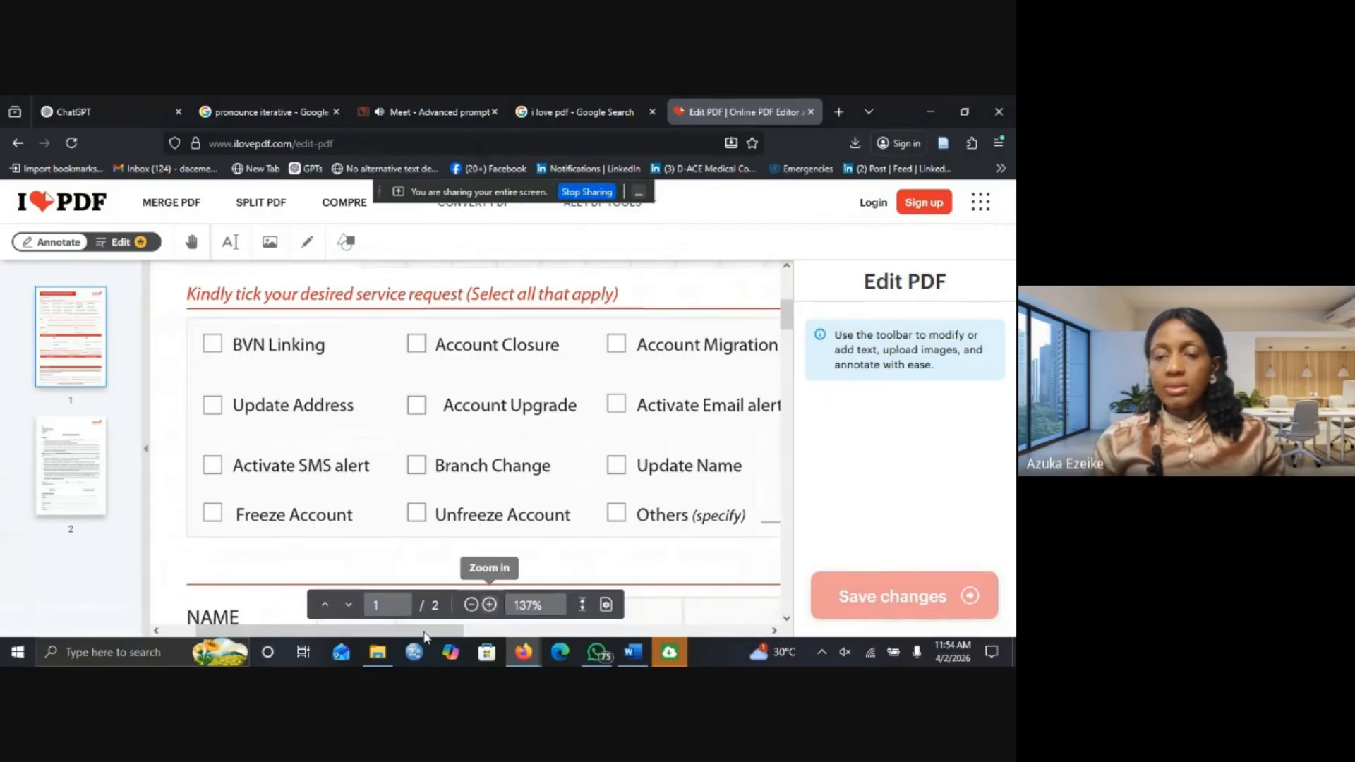
{"action": "left_click_drag", "start_coordinate": [427, 628], "coordinate": [631, 626]}
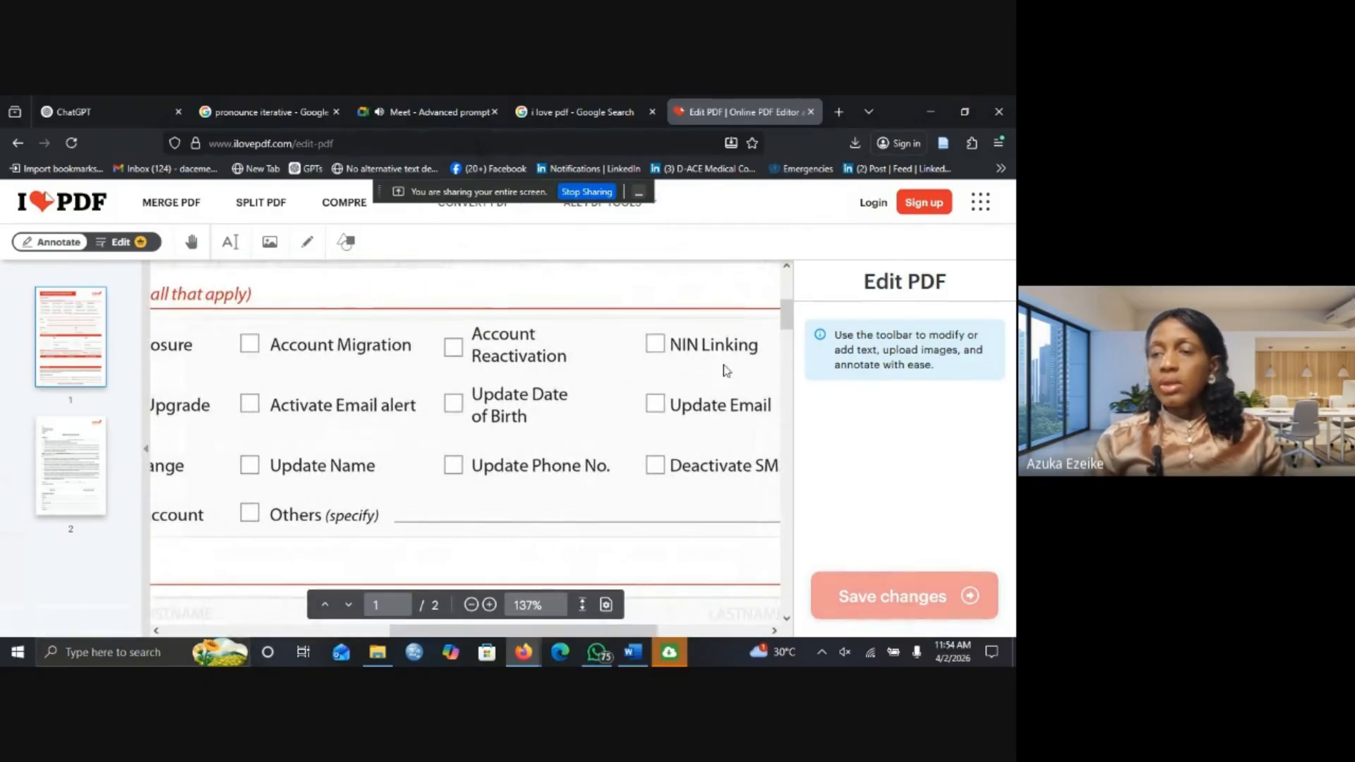
{"action": "left_click_drag", "start_coordinate": [788, 320], "coordinate": [788, 305]}
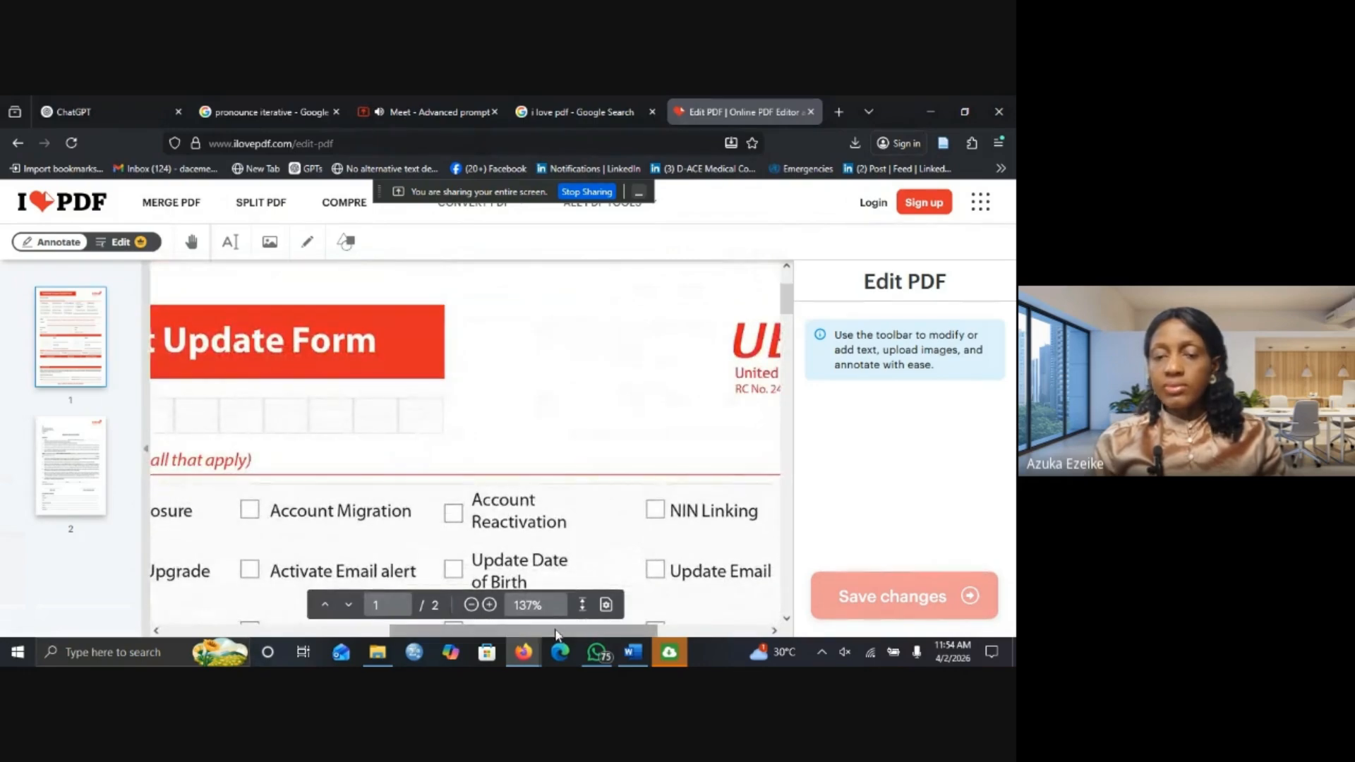
{"action": "left_click_drag", "start_coordinate": [493, 632], "coordinate": [388, 628]}
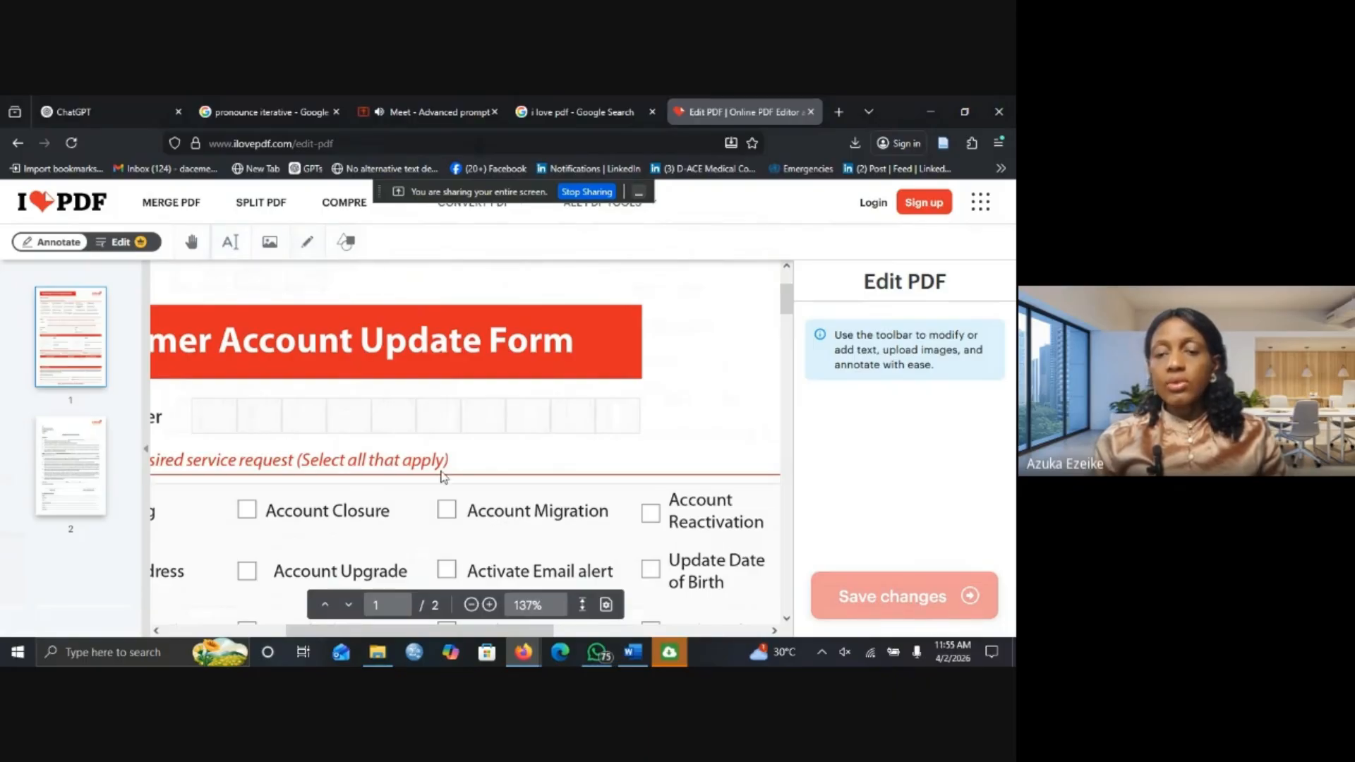
{"action": "left_click_drag", "start_coordinate": [530, 629], "coordinate": [434, 624]}
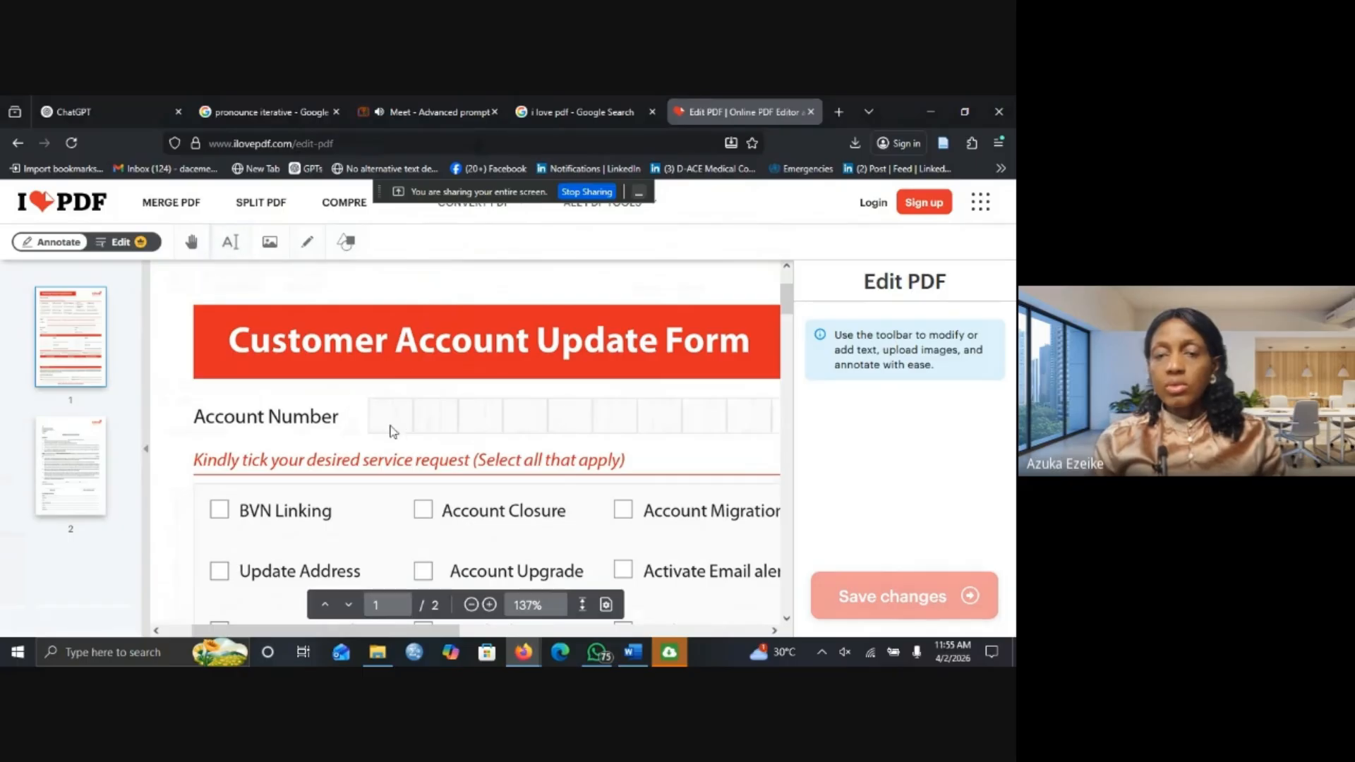
Add a text box, move it onto the Account Number row and widen it to one line.
{"action": "left_click", "coordinate": [230, 244]}
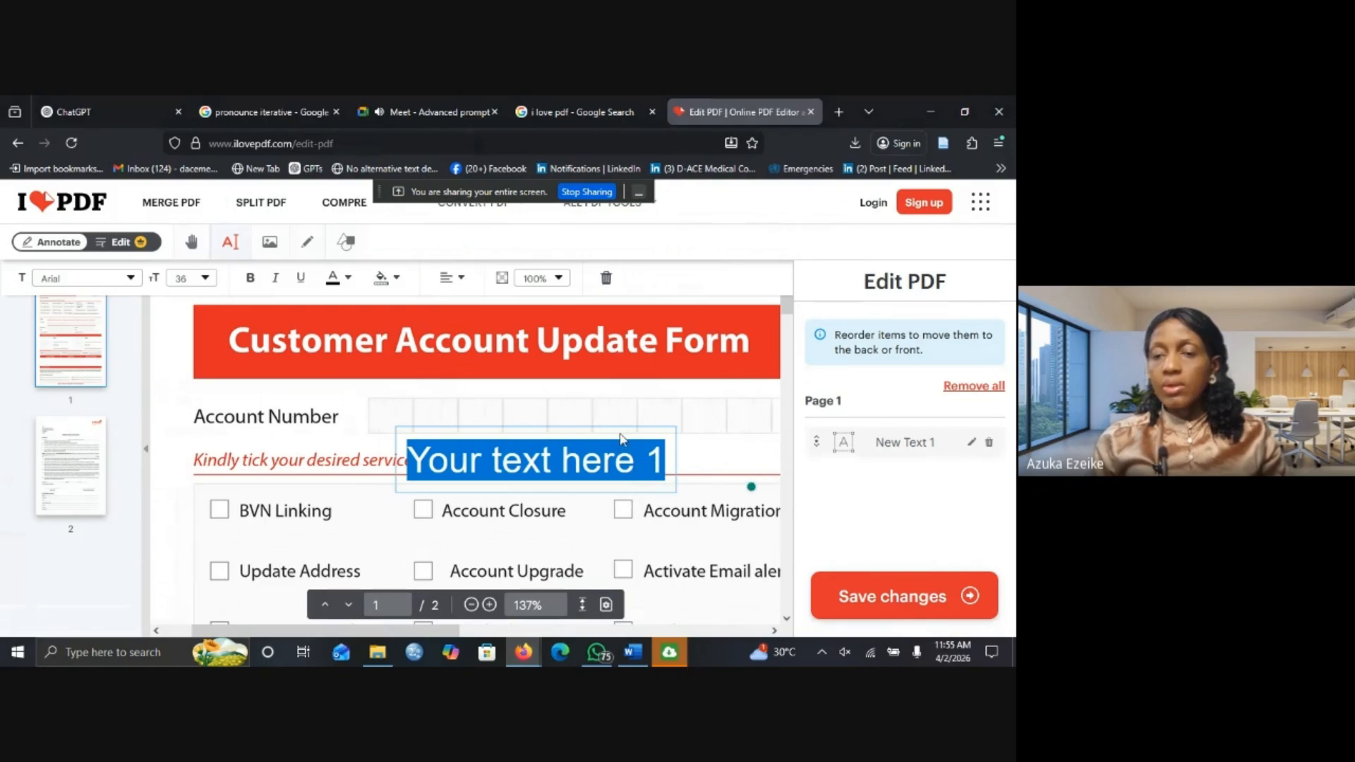
{"action": "left_click", "coordinate": [570, 424]}
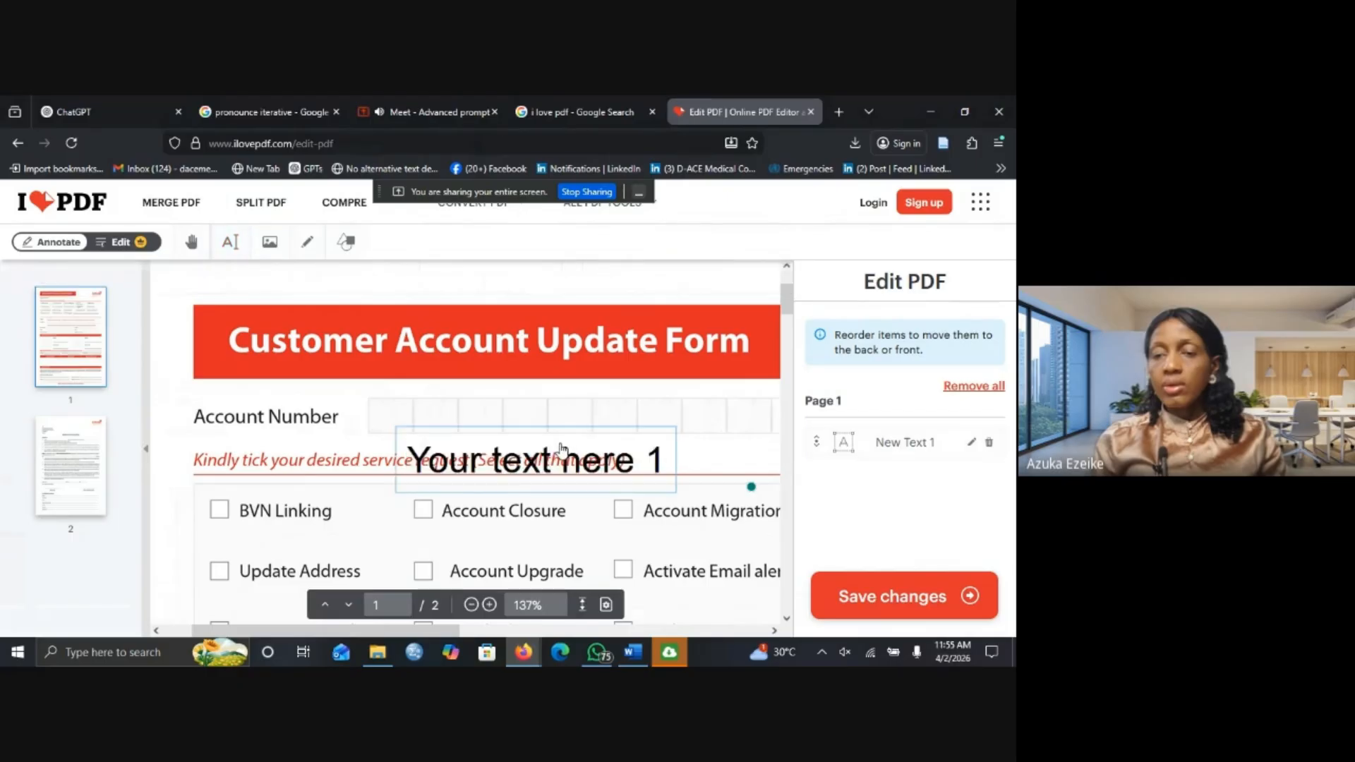
{"action": "left_click_drag", "start_coordinate": [549, 461], "coordinate": [549, 421]}
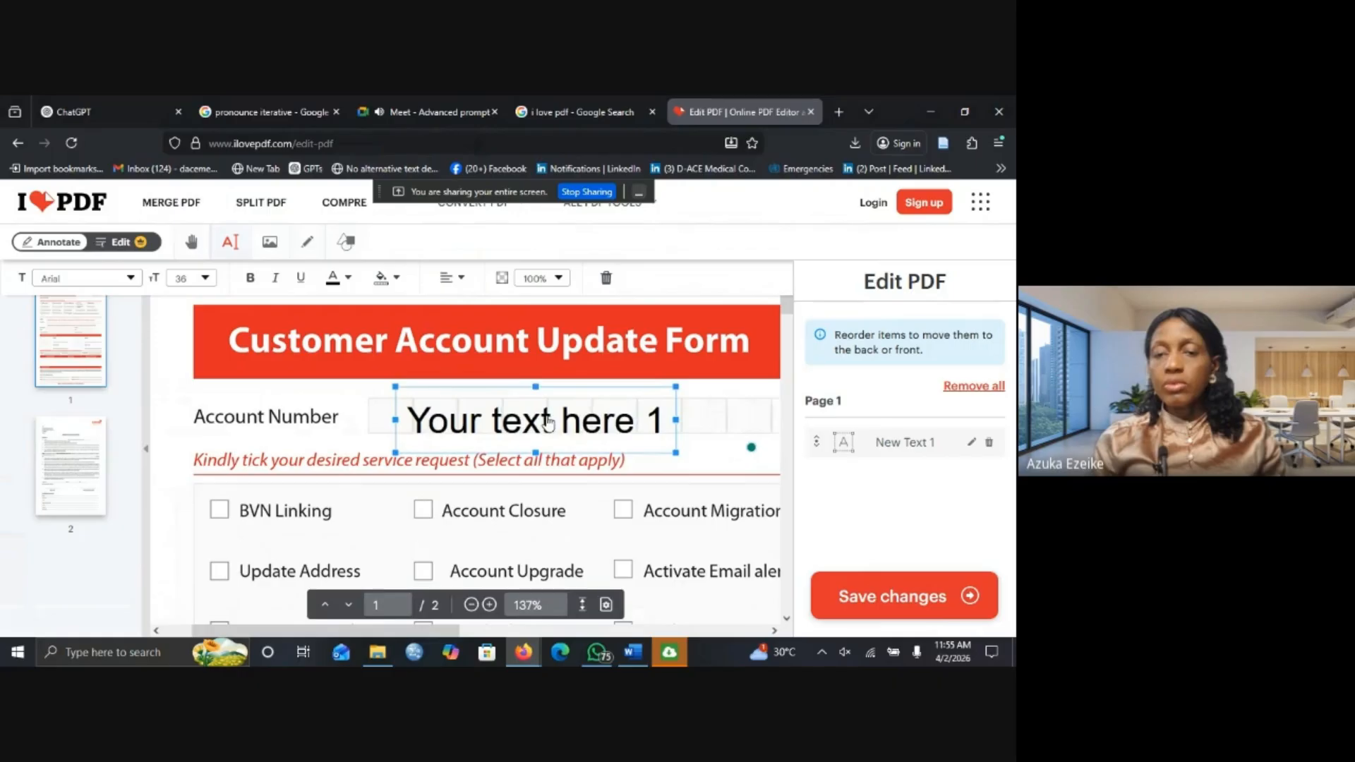
{"action": "left_click_drag", "start_coordinate": [675, 385], "coordinate": [661, 387]}
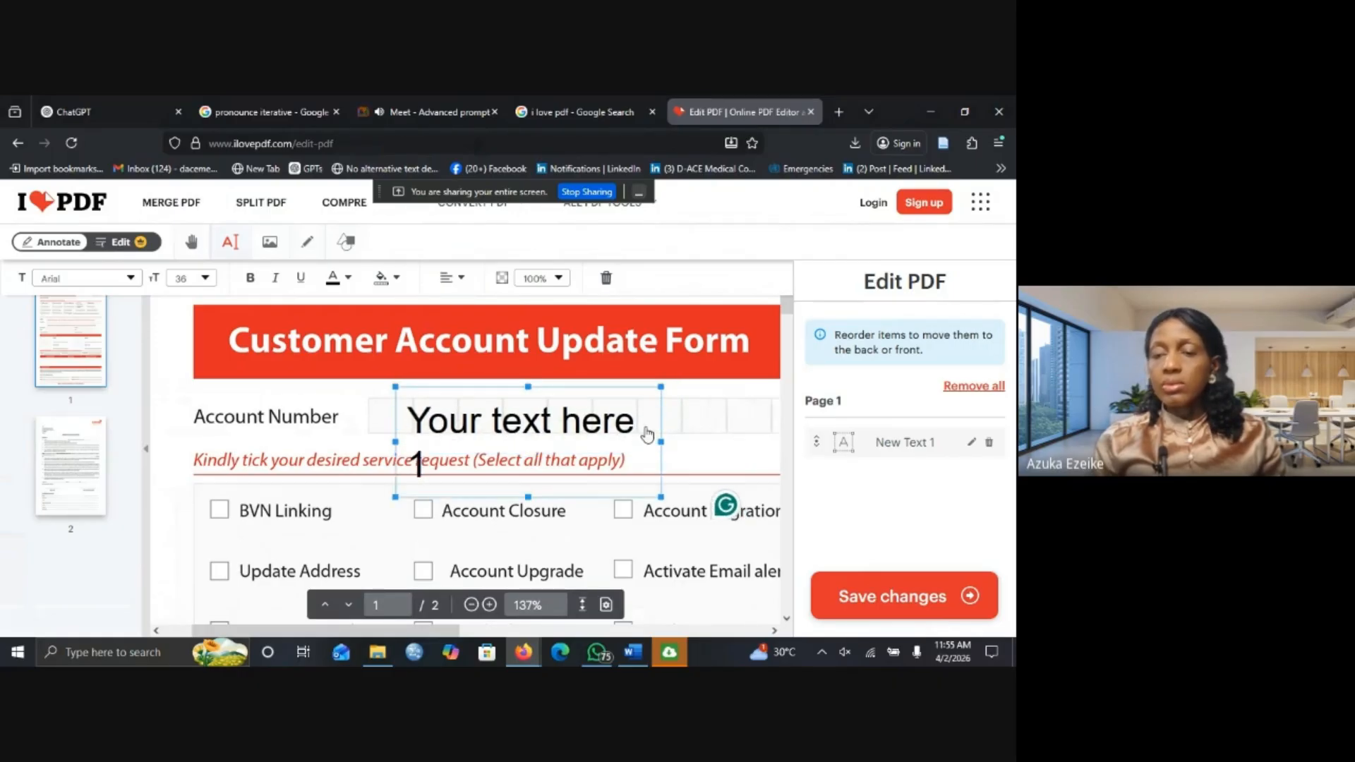
{"action": "left_click_drag", "start_coordinate": [662, 442], "coordinate": [739, 442]}
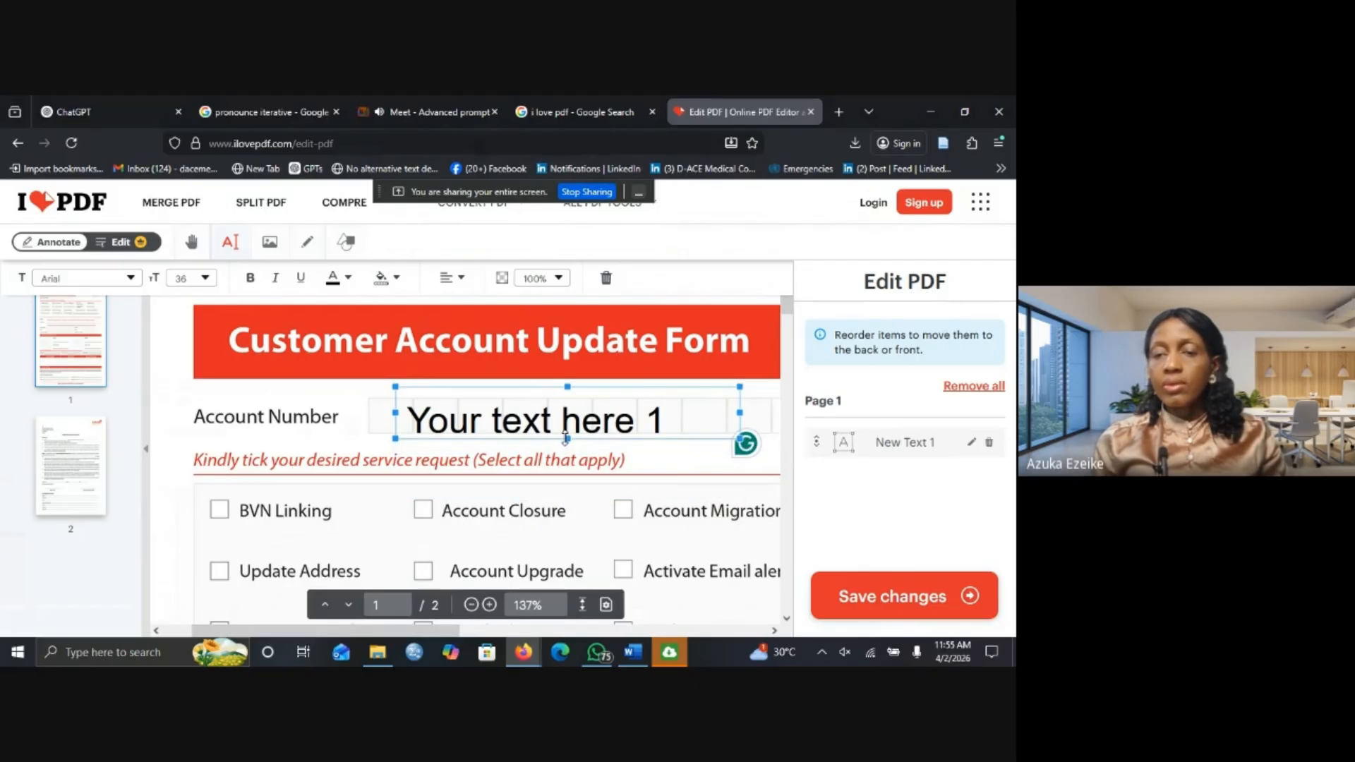
Replace the 'Your text here 1' placeholder with the customer's account number.
{"action": "double_click", "coordinate": [495, 422]}
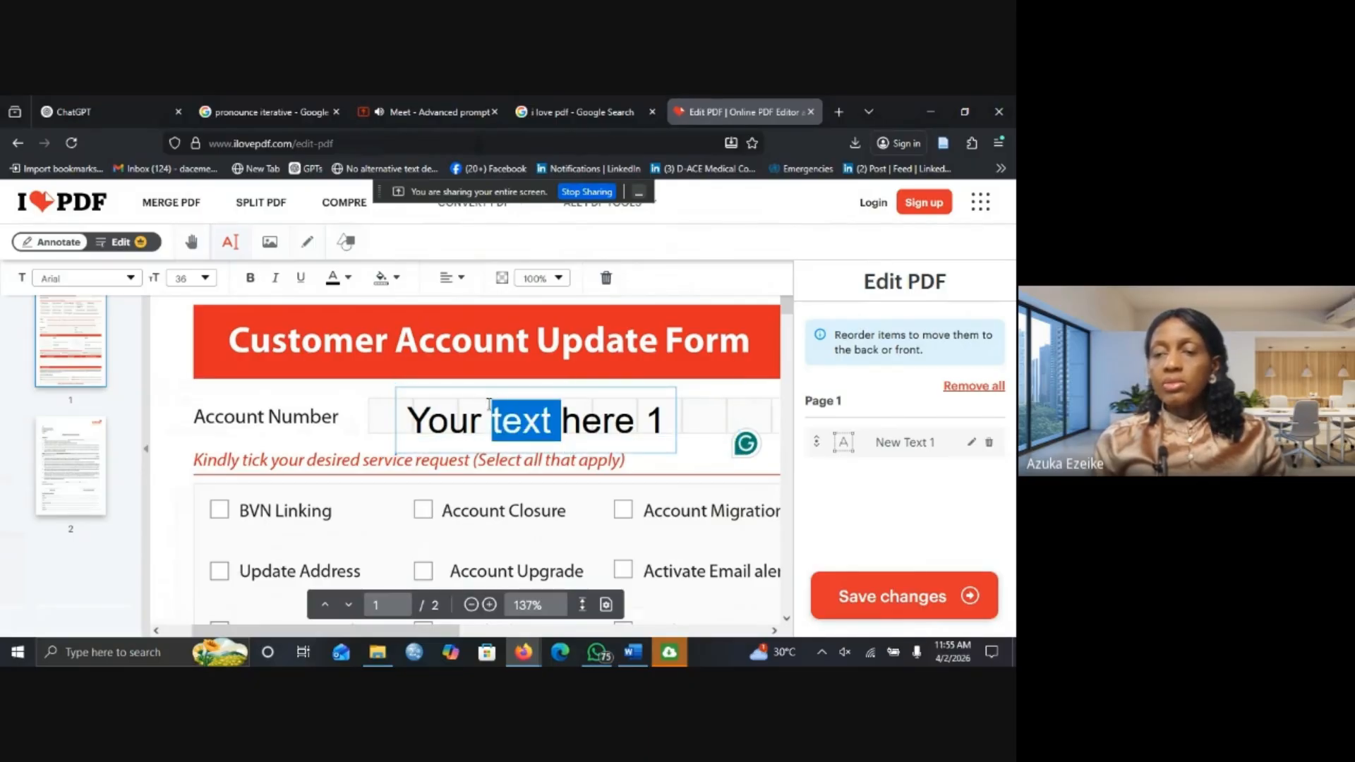
{"action": "left_click", "coordinate": [426, 419]}
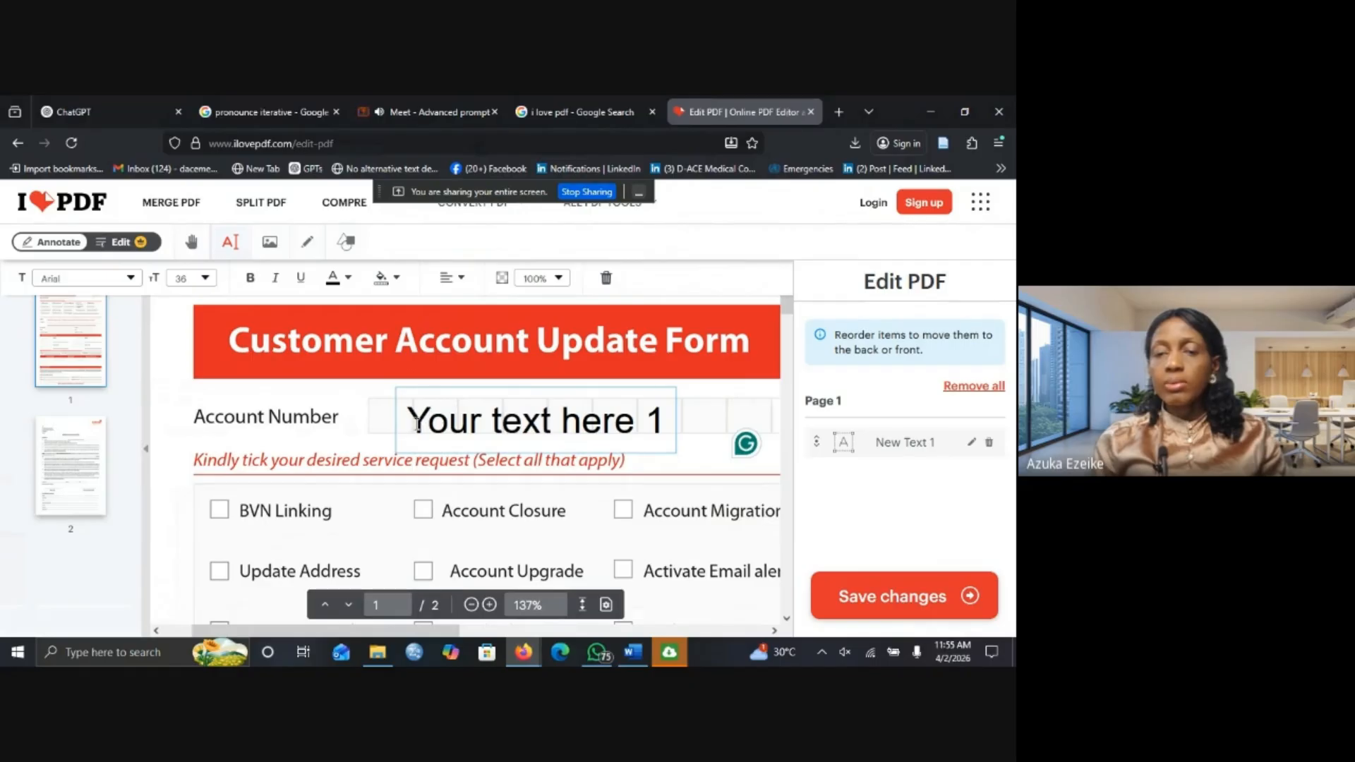
{"action": "left_click_drag", "start_coordinate": [416, 422], "coordinate": [666, 422]}
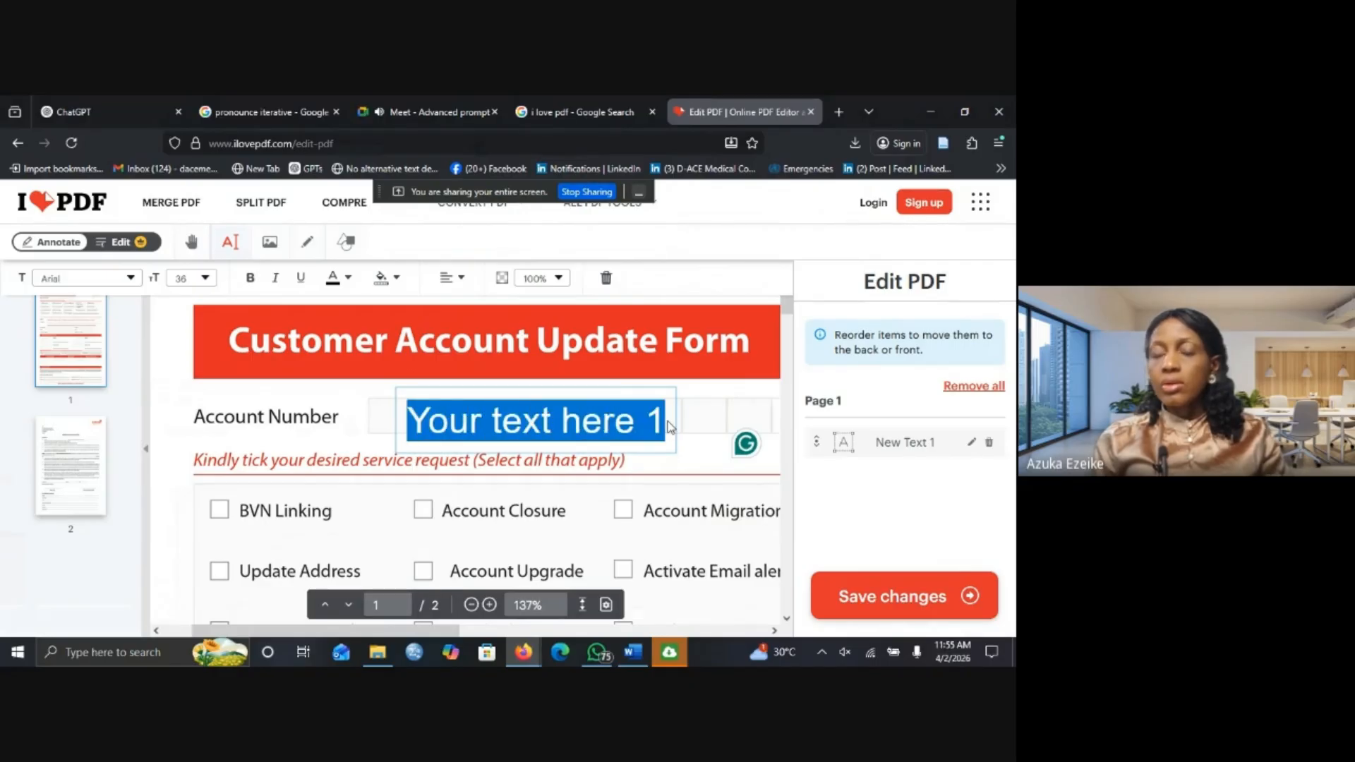
{"action": "type", "text": "12"}
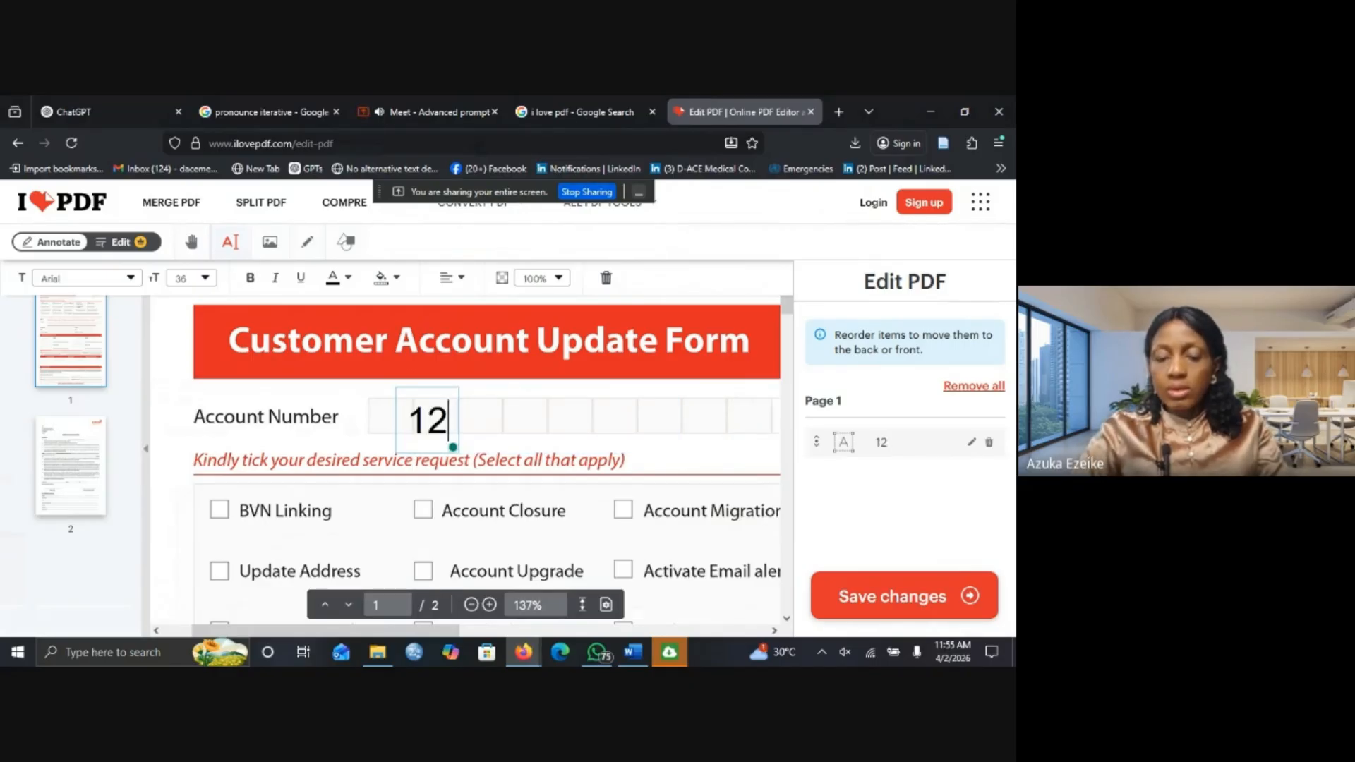
{"action": "type", "text": "34567"}
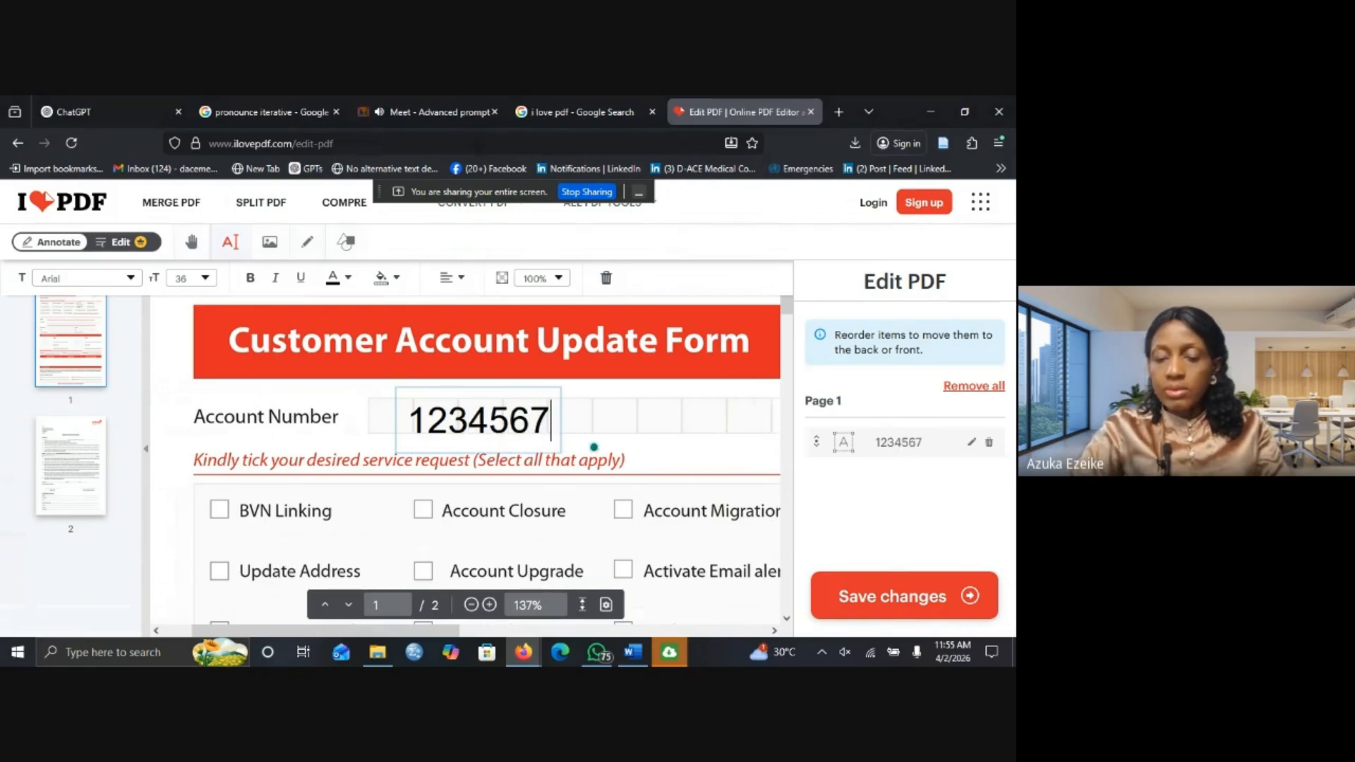
{"action": "type", "text": "8"}
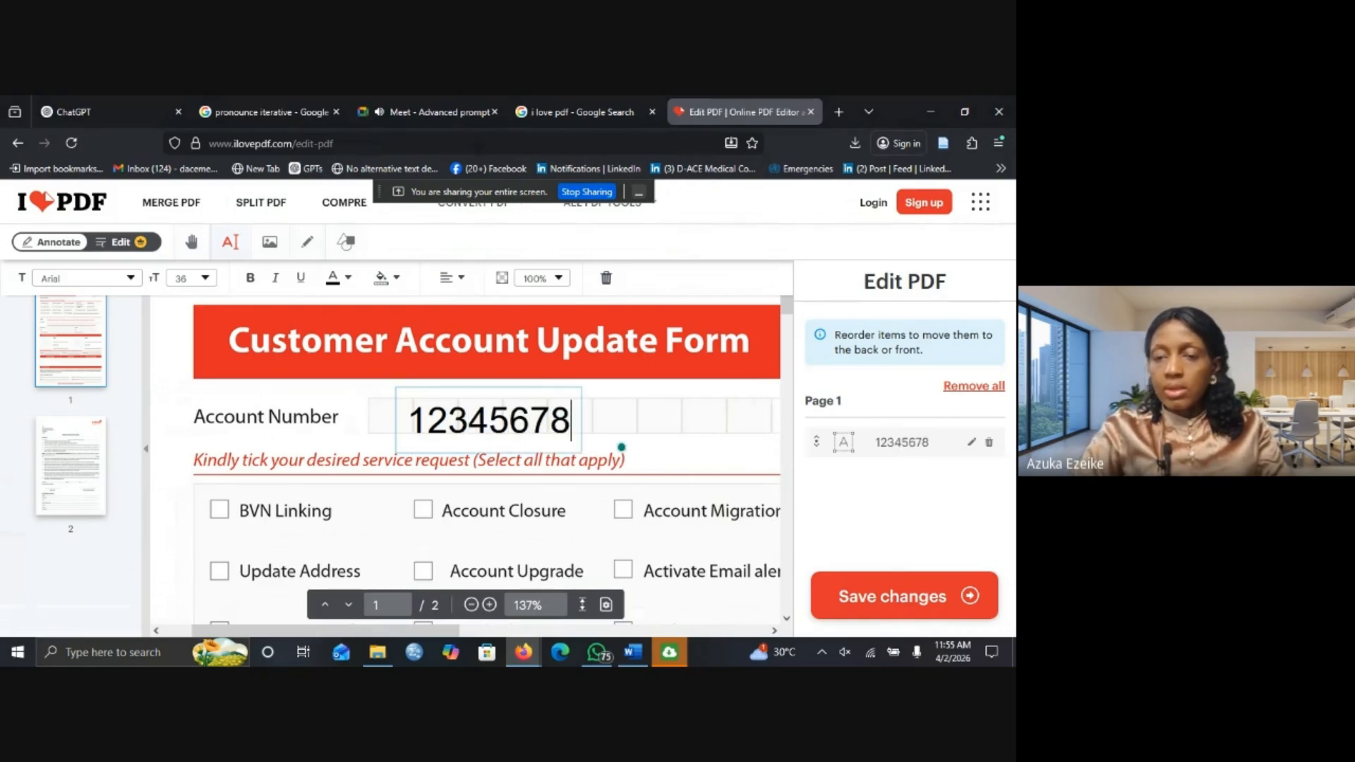
{"action": "type", "text": "90"}
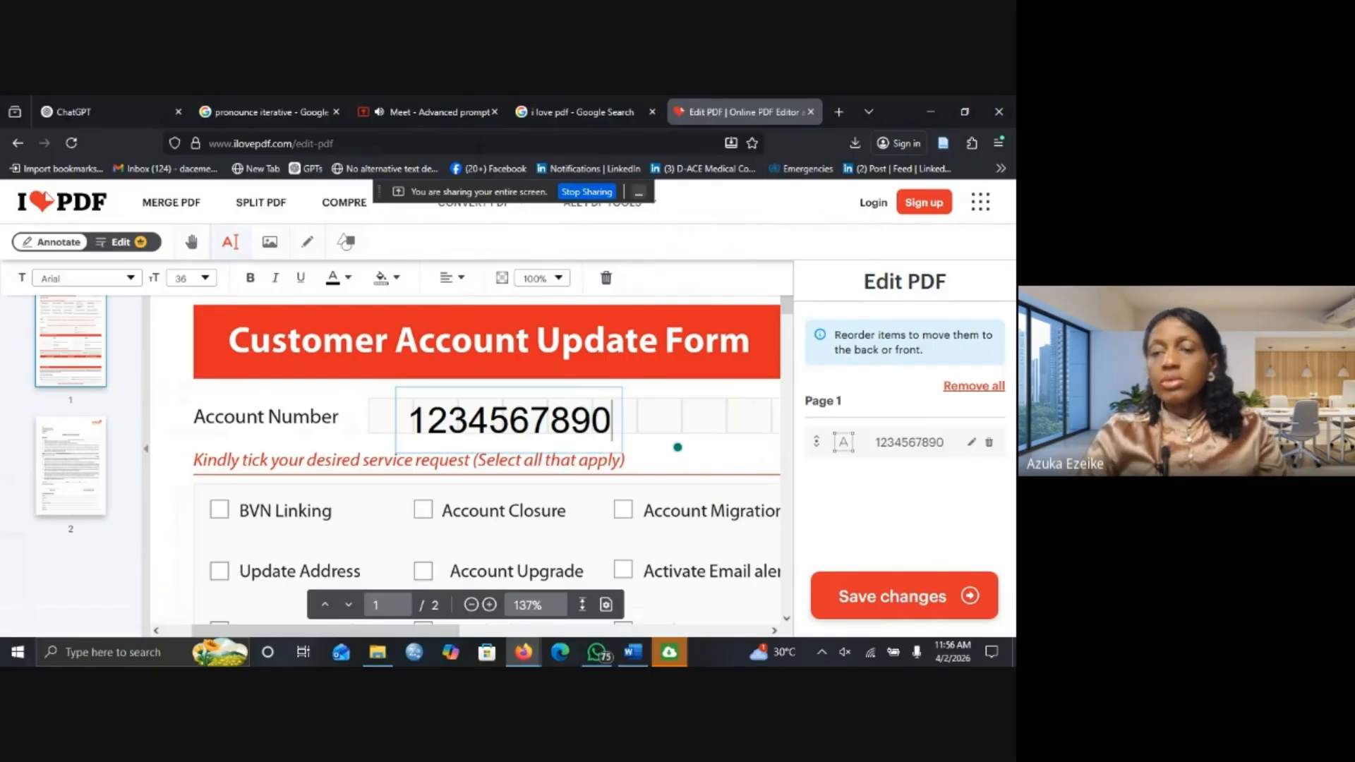
Select the account number text box, leaving its opacity unchanged.
{"action": "left_click", "coordinate": [711, 446]}
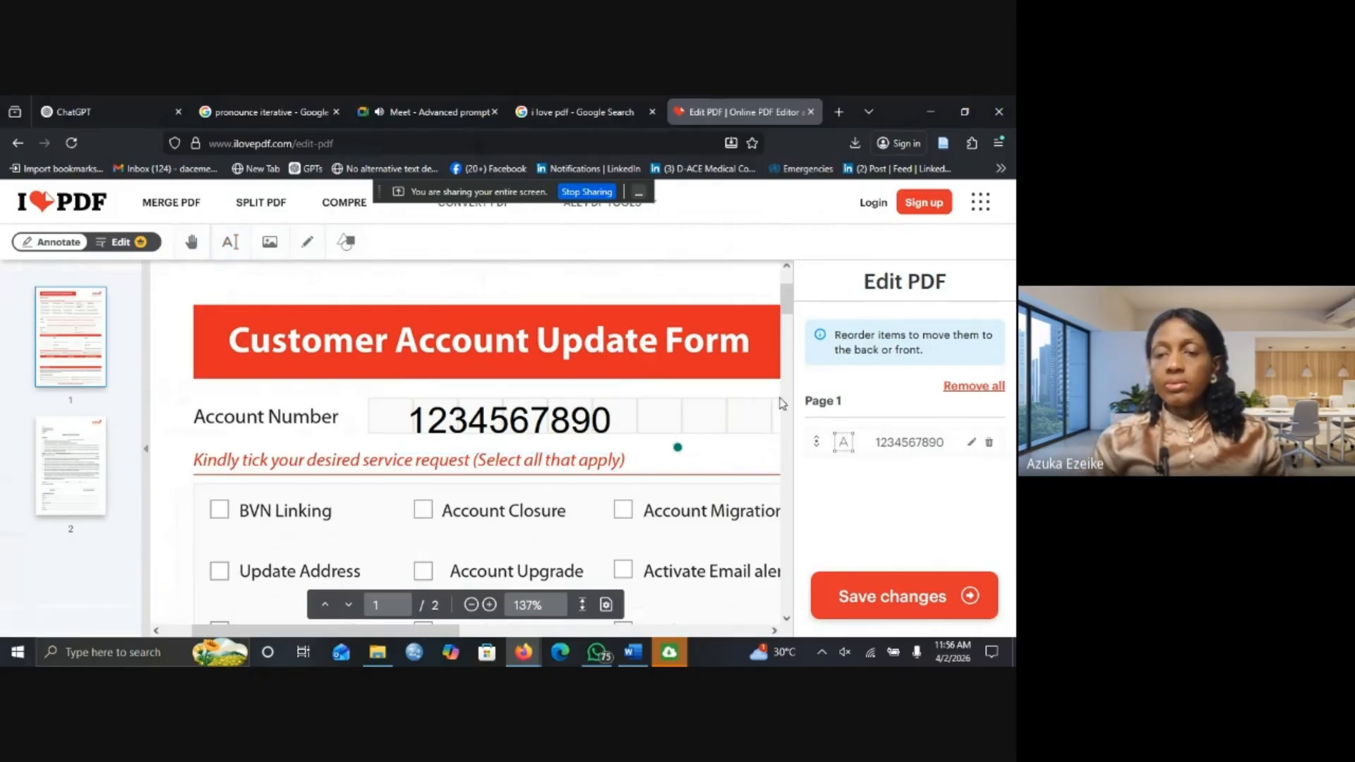
{"action": "left_click_drag", "start_coordinate": [787, 304], "coordinate": [787, 321]}
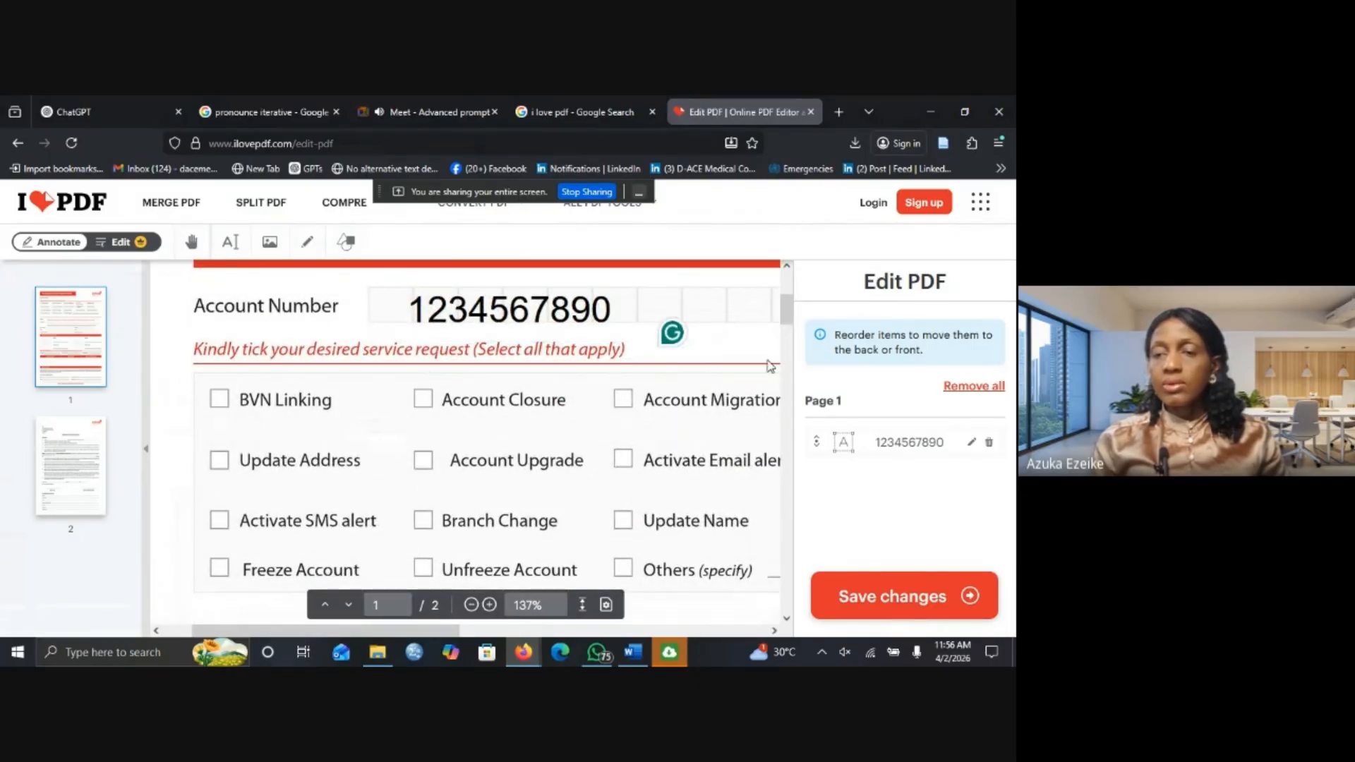
{"action": "left_click", "coordinate": [593, 323]}
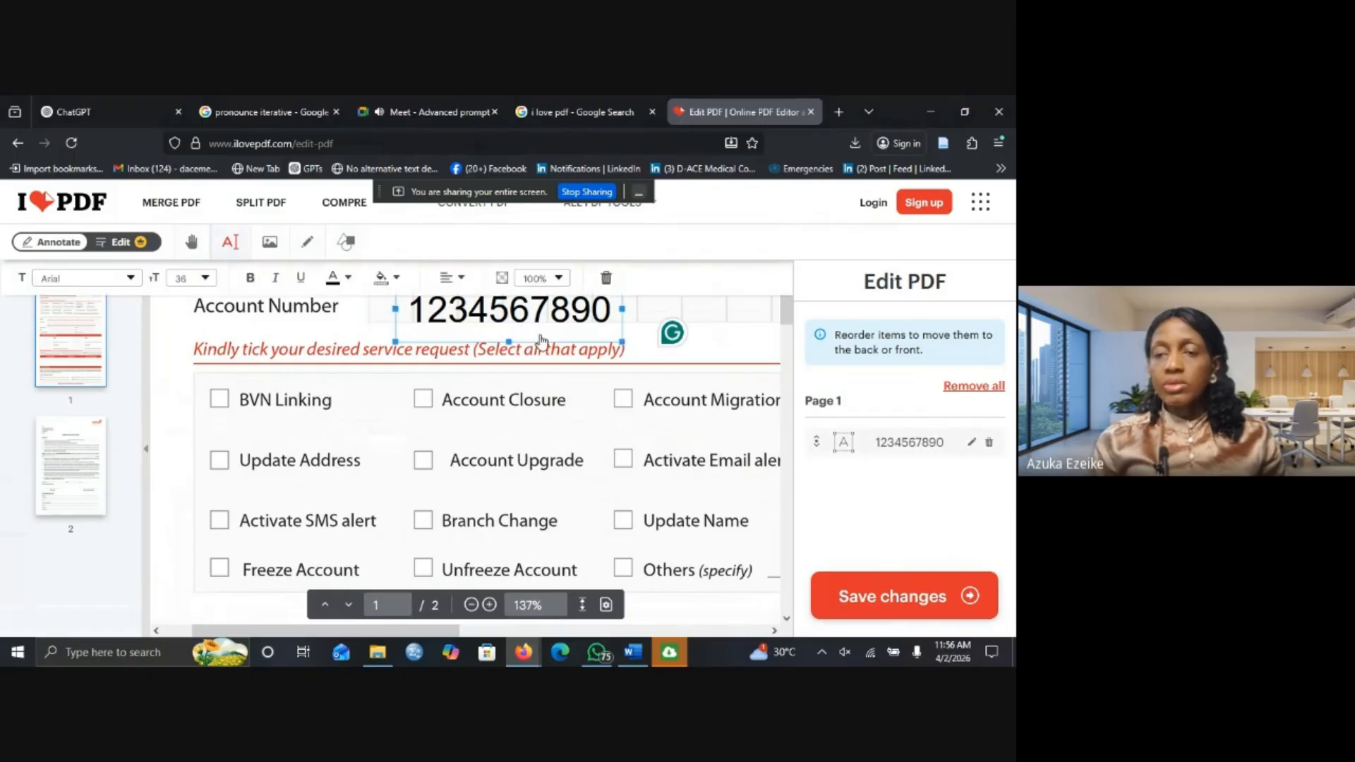
{"action": "left_click", "coordinate": [560, 280]}
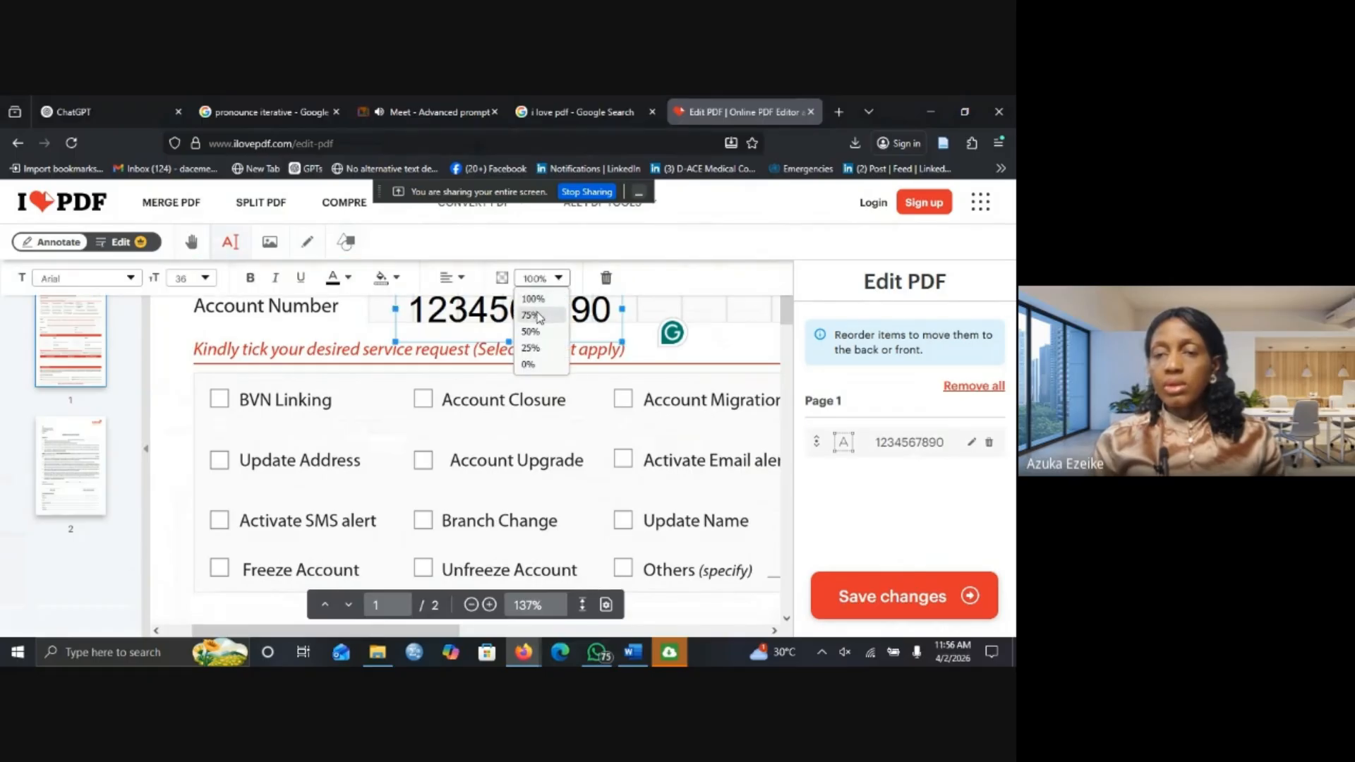
{"action": "left_click", "coordinate": [642, 336]}
{"action": "left_click", "coordinate": [641, 336]}
{"action": "left_click", "coordinate": [507, 335]}
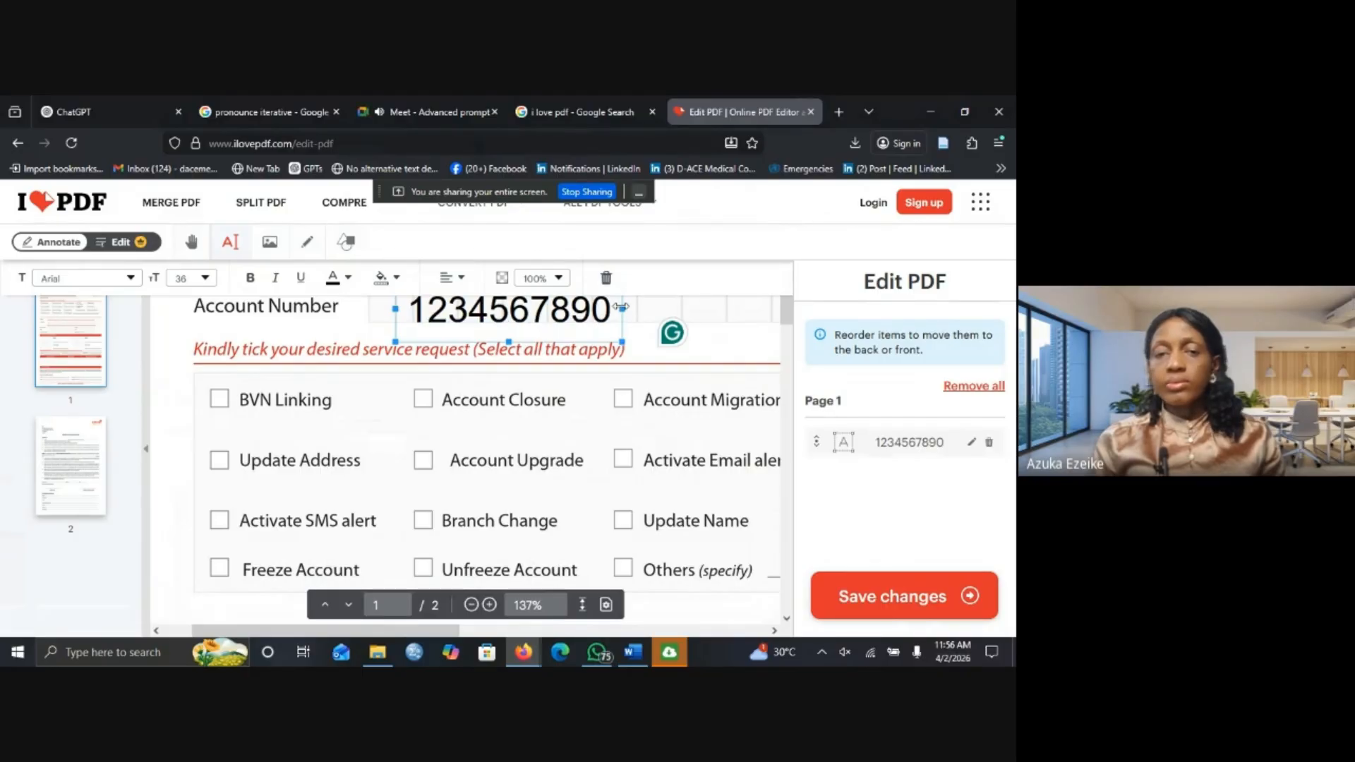
Set the account number font size to 18 and nudge it into the Account Number boxes.
{"action": "left_click", "coordinate": [189, 285]}
{"action": "left_click", "coordinate": [184, 410]}
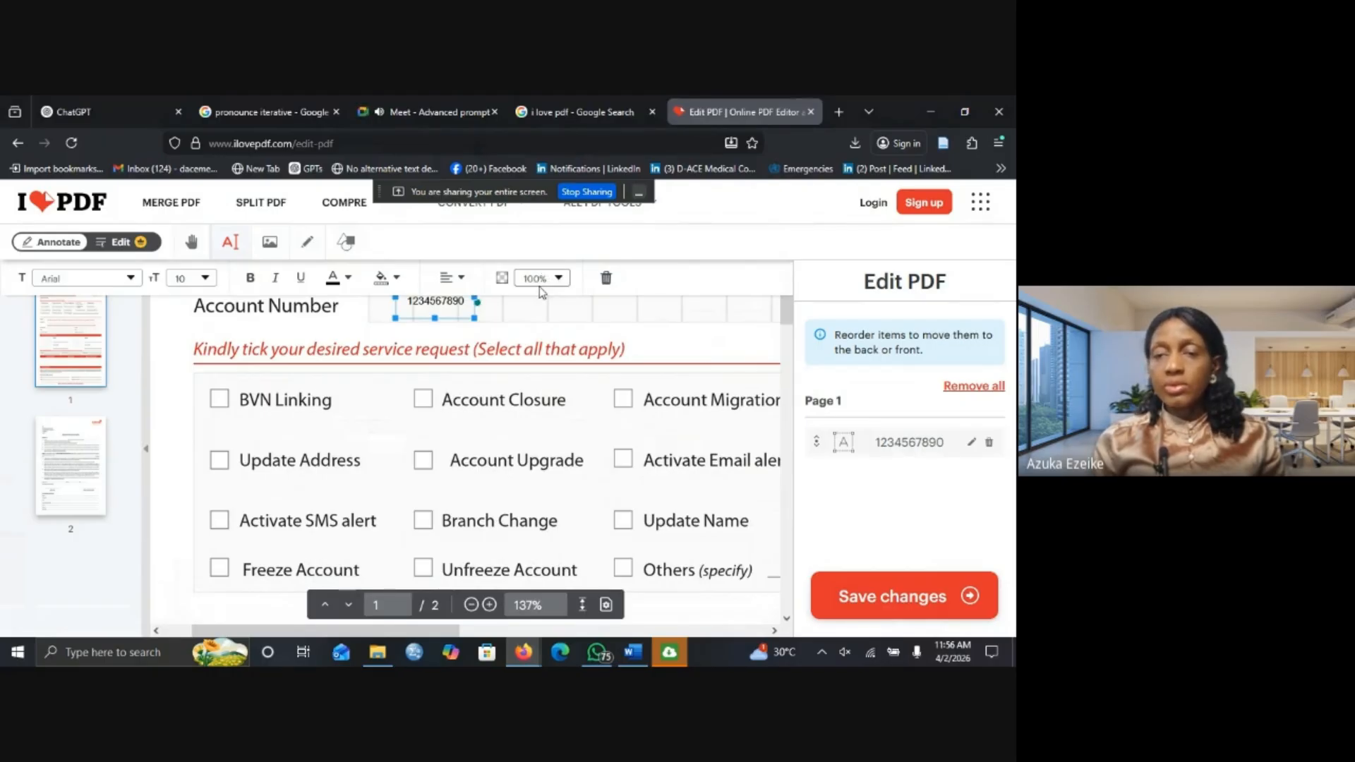
{"action": "left_click", "coordinate": [206, 280]}
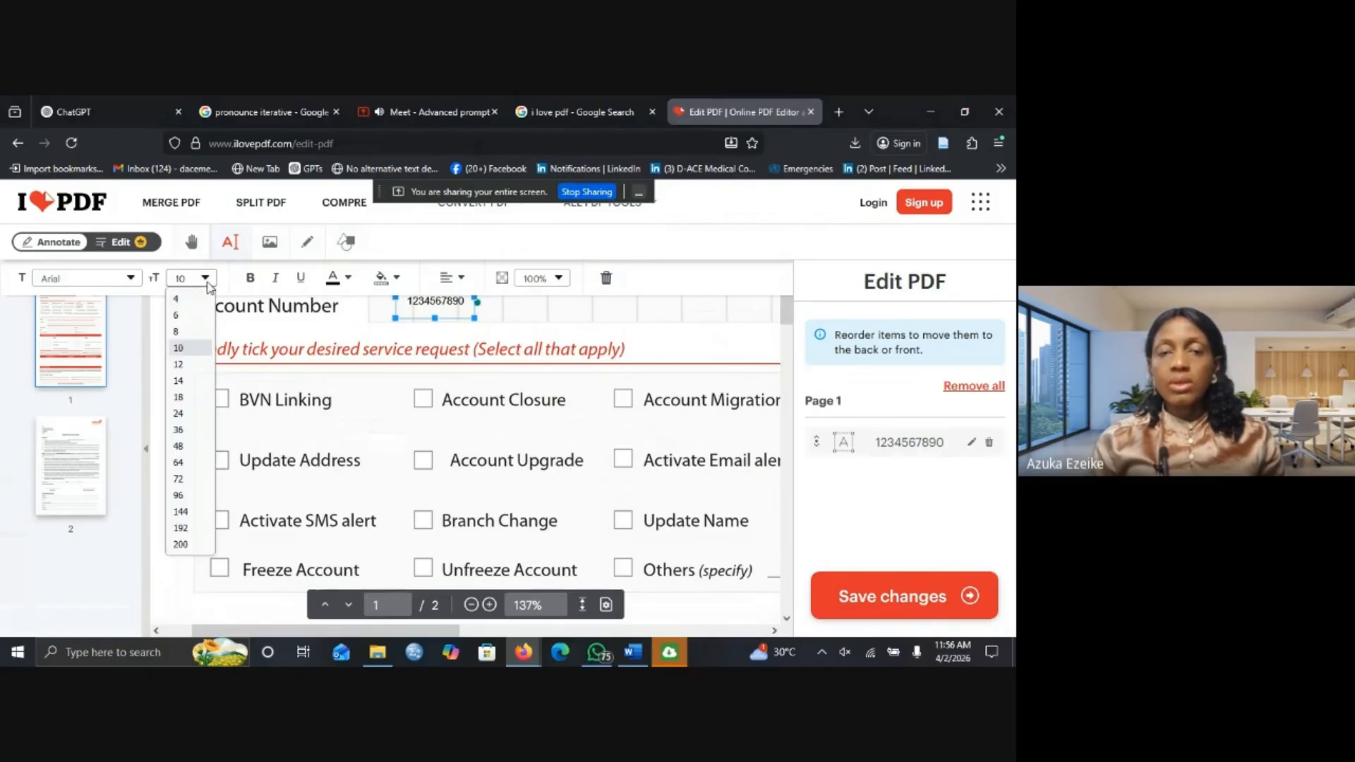
{"action": "left_click", "coordinate": [181, 397]}
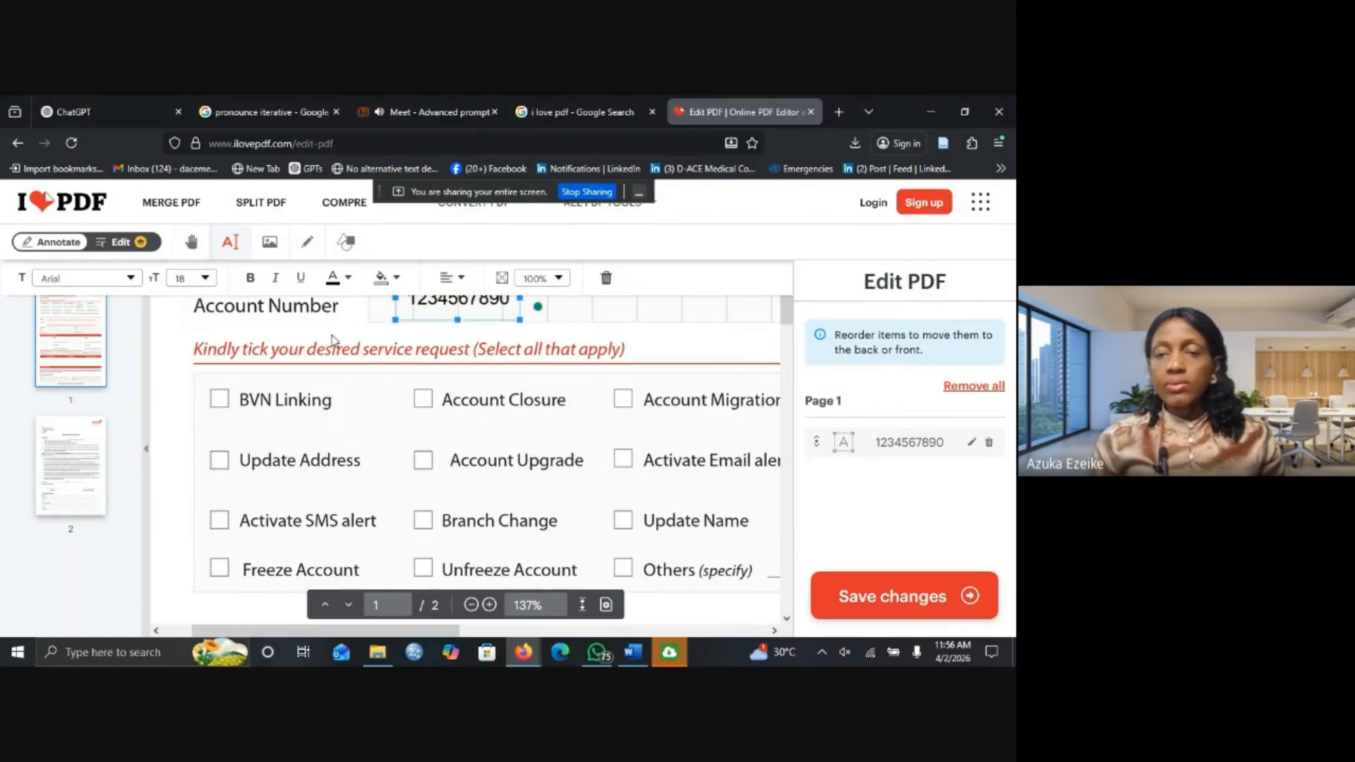
{"action": "scroll", "coordinate": [634, 355], "scroll_direction": "up", "scroll_amount": 2}
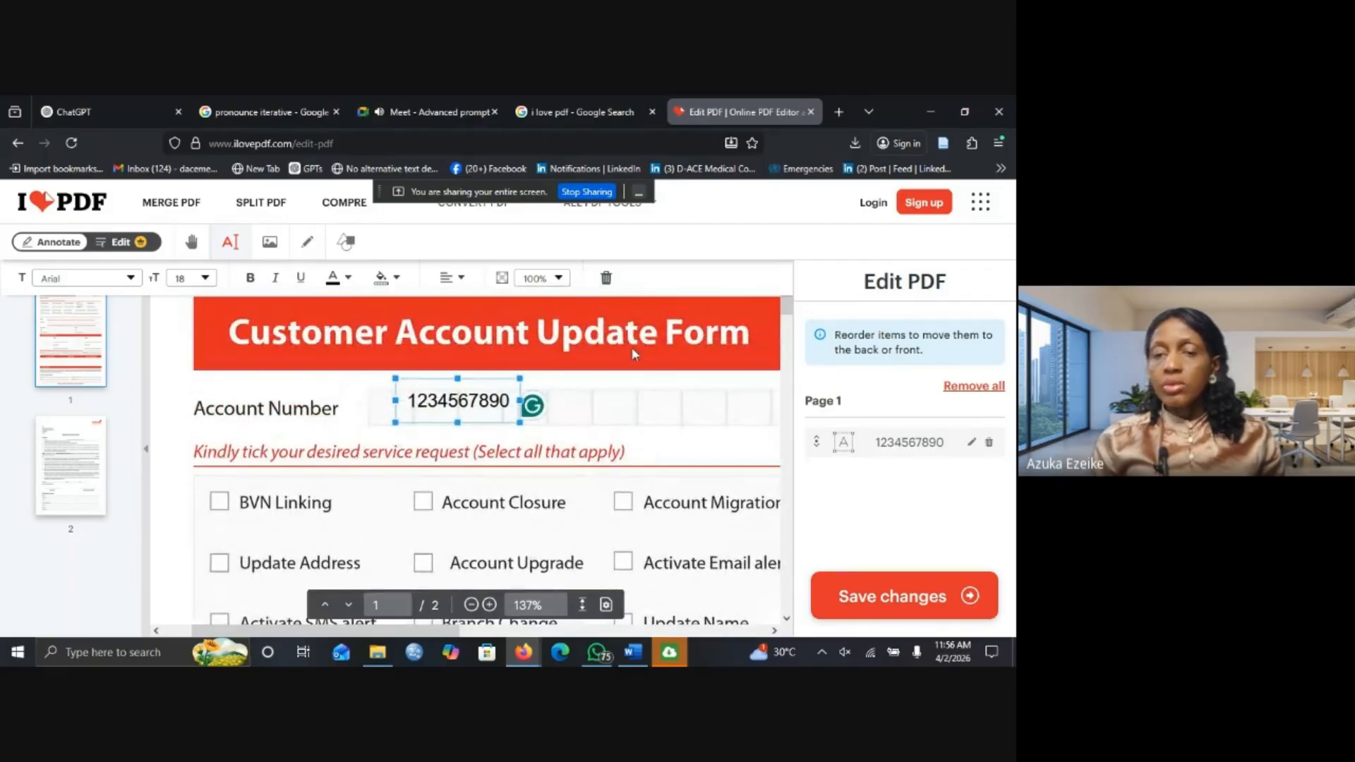
{"action": "left_click_drag", "start_coordinate": [461, 409], "coordinate": [458, 413]}
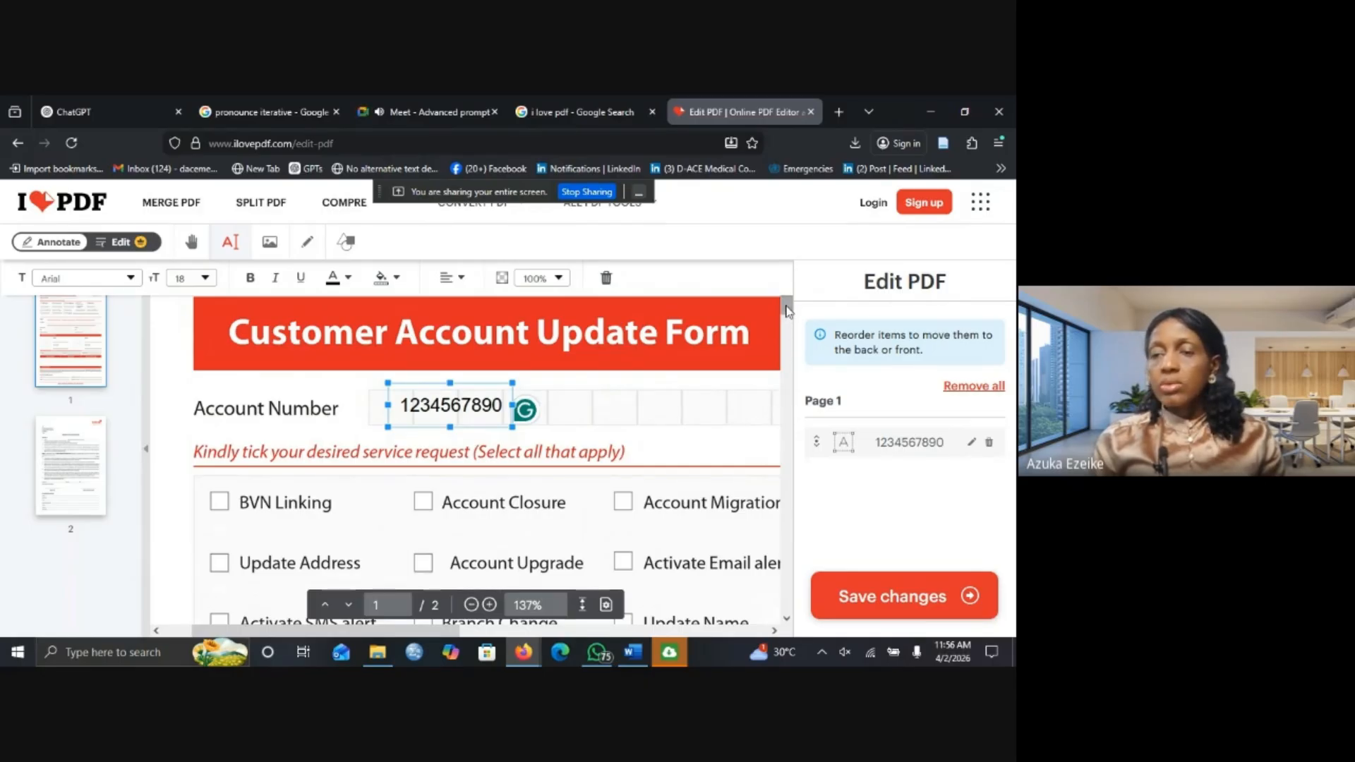
{"action": "scroll", "coordinate": [789, 328], "scroll_direction": "down", "scroll_amount": 3}
Draw a freehand tick over the Update Phone No. checkbox with the pencil tool.
{"action": "scroll", "coordinate": [788, 329], "scroll_direction": "down", "scroll_amount": 1}
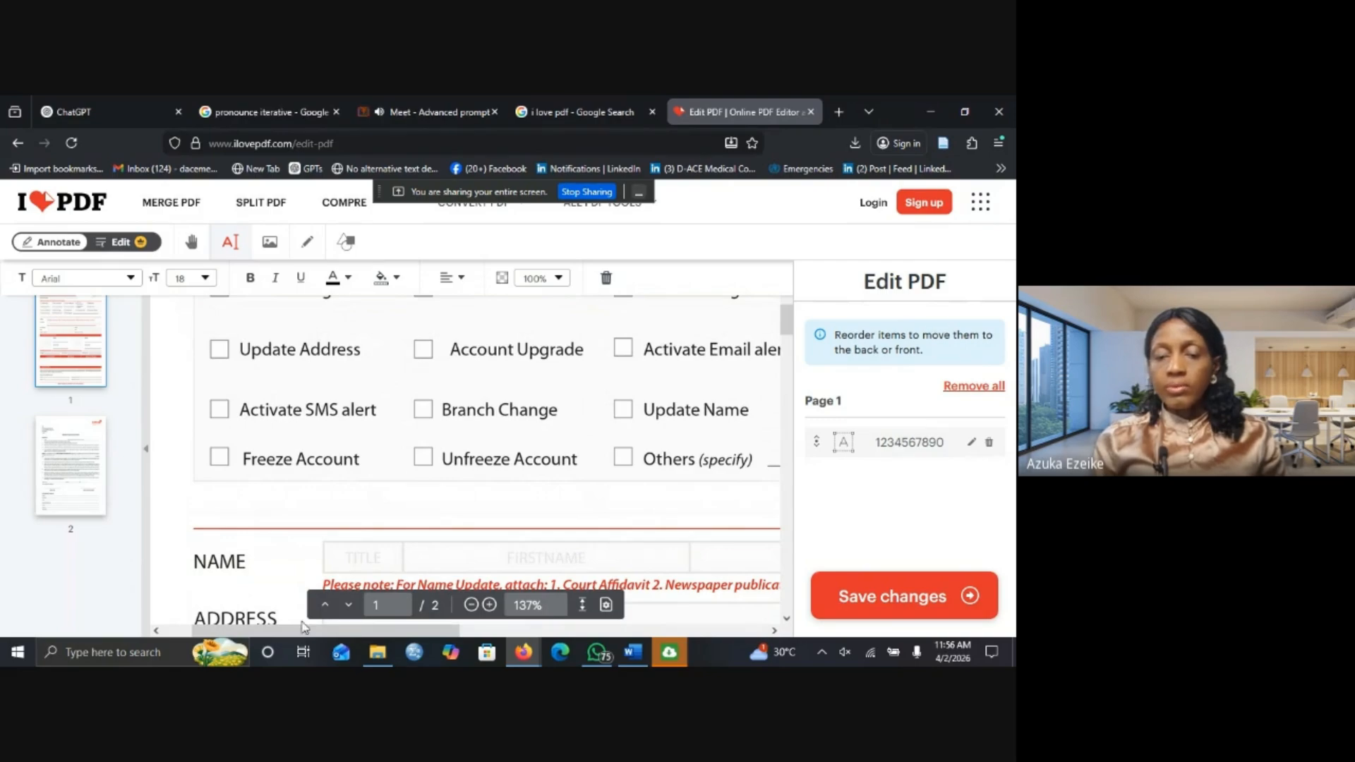
{"action": "left_click_drag", "start_coordinate": [302, 631], "coordinate": [498, 624]}
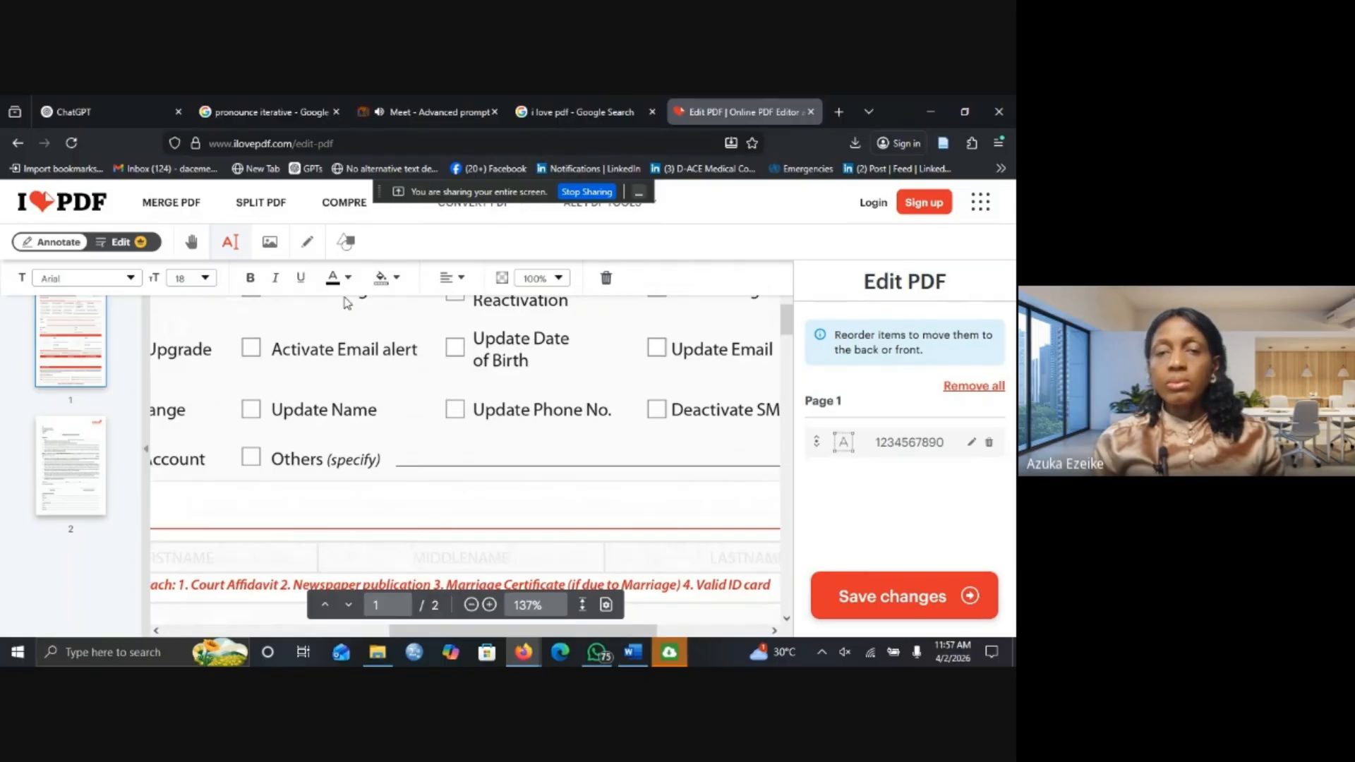
{"action": "left_click", "coordinate": [230, 247]}
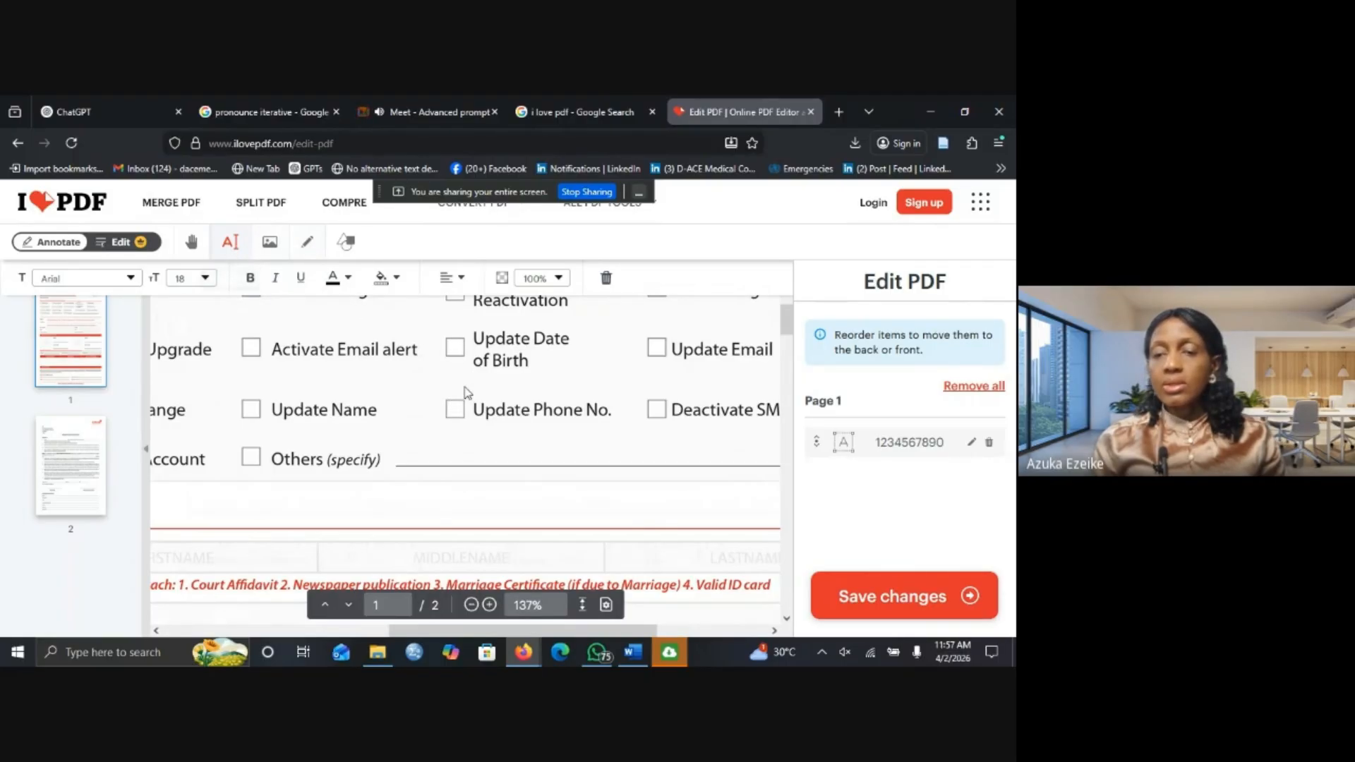
{"action": "left_click", "coordinate": [309, 245]}
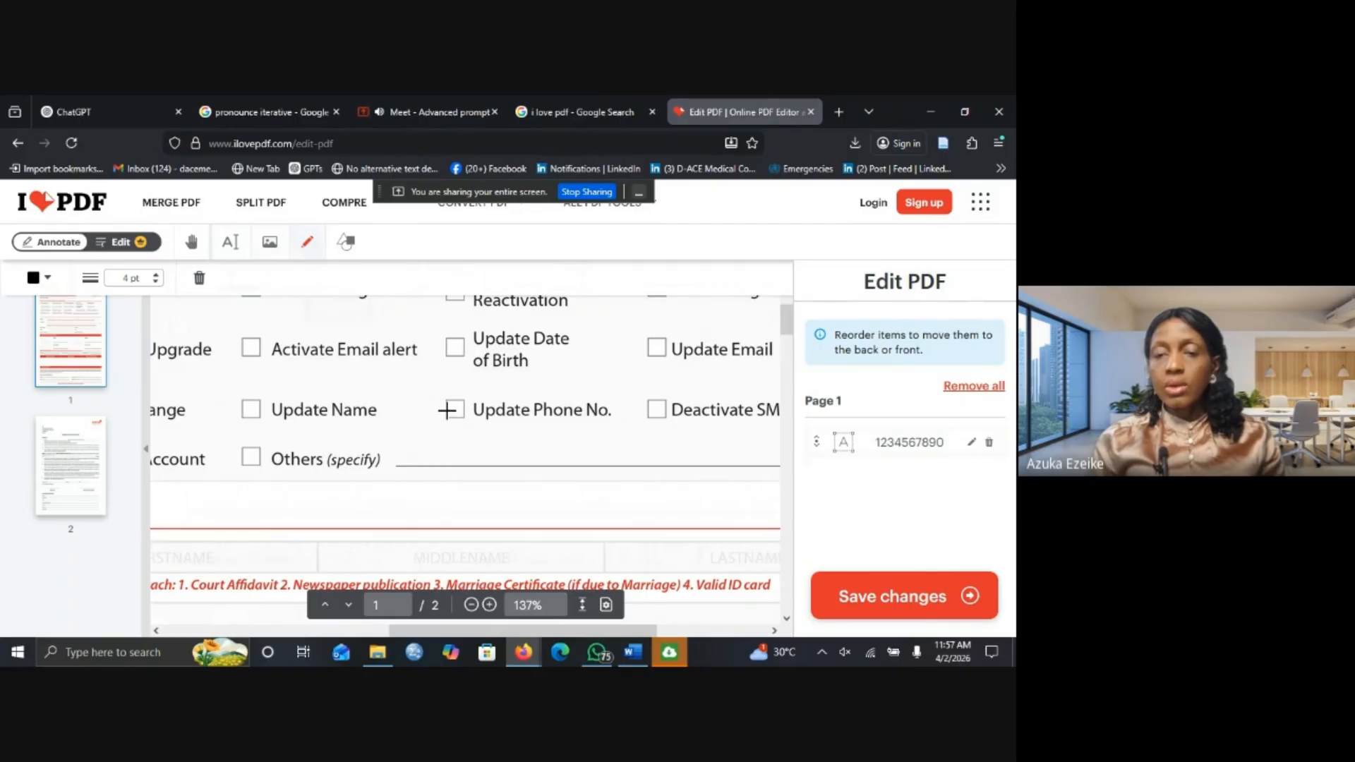
{"action": "left_click_drag", "start_coordinate": [446, 409], "coordinate": [472, 390]}
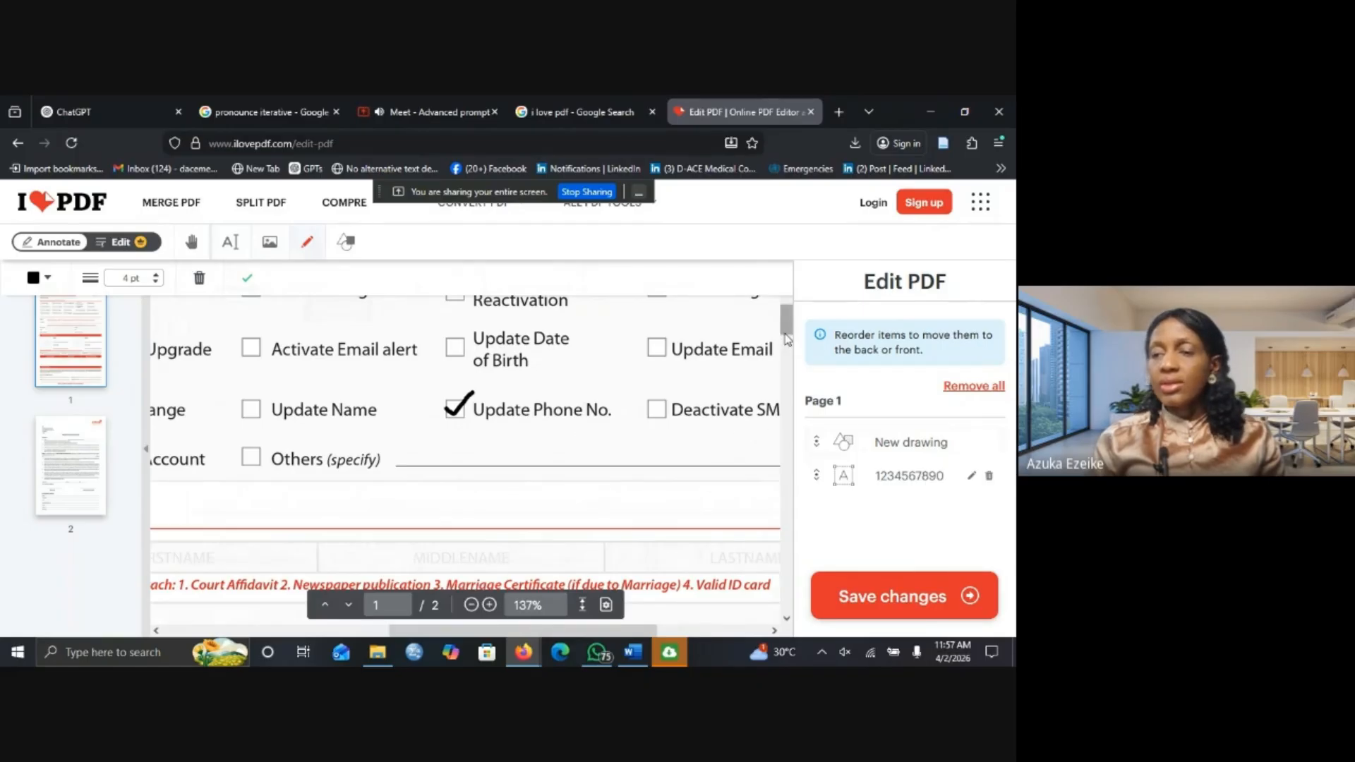
{"action": "scroll", "coordinate": [786, 337], "scroll_direction": "down", "scroll_amount": 3}
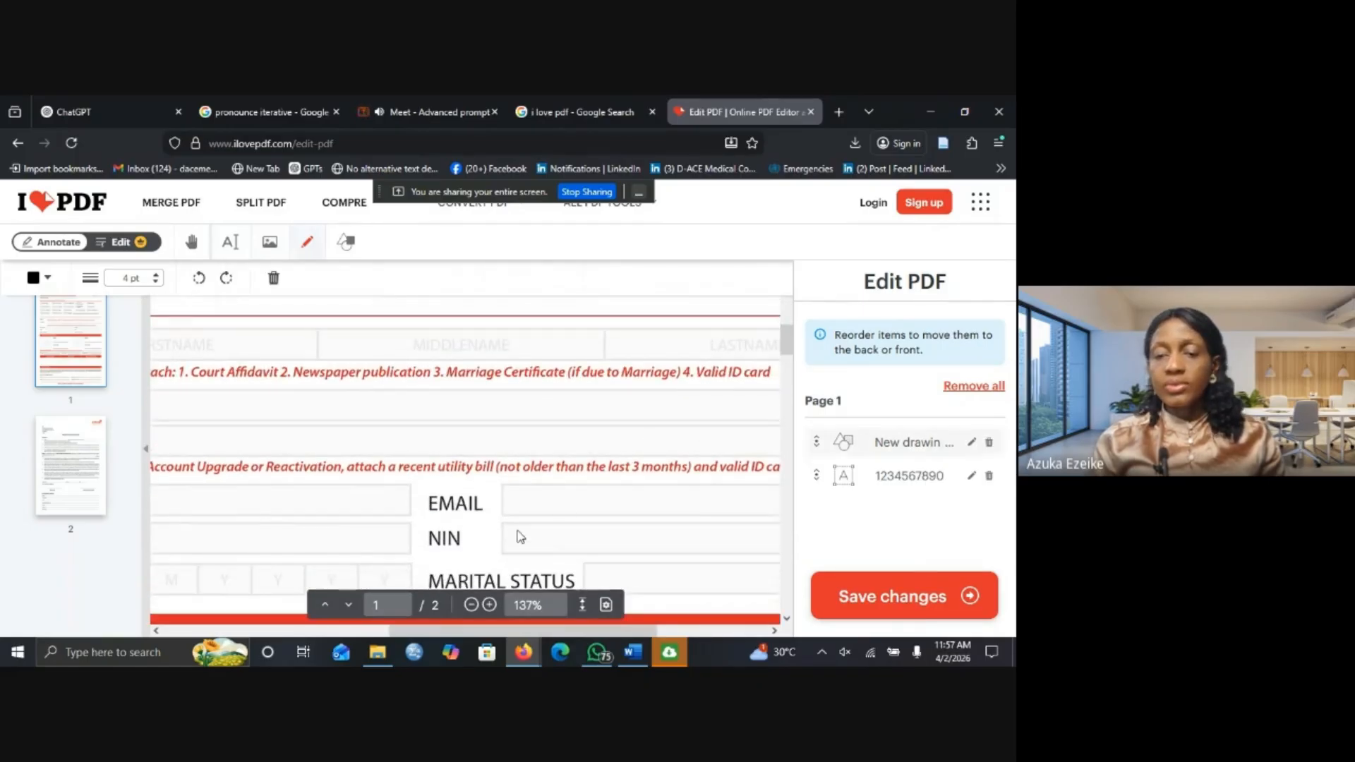
{"action": "left_click_drag", "start_coordinate": [405, 636], "coordinate": [228, 630]}
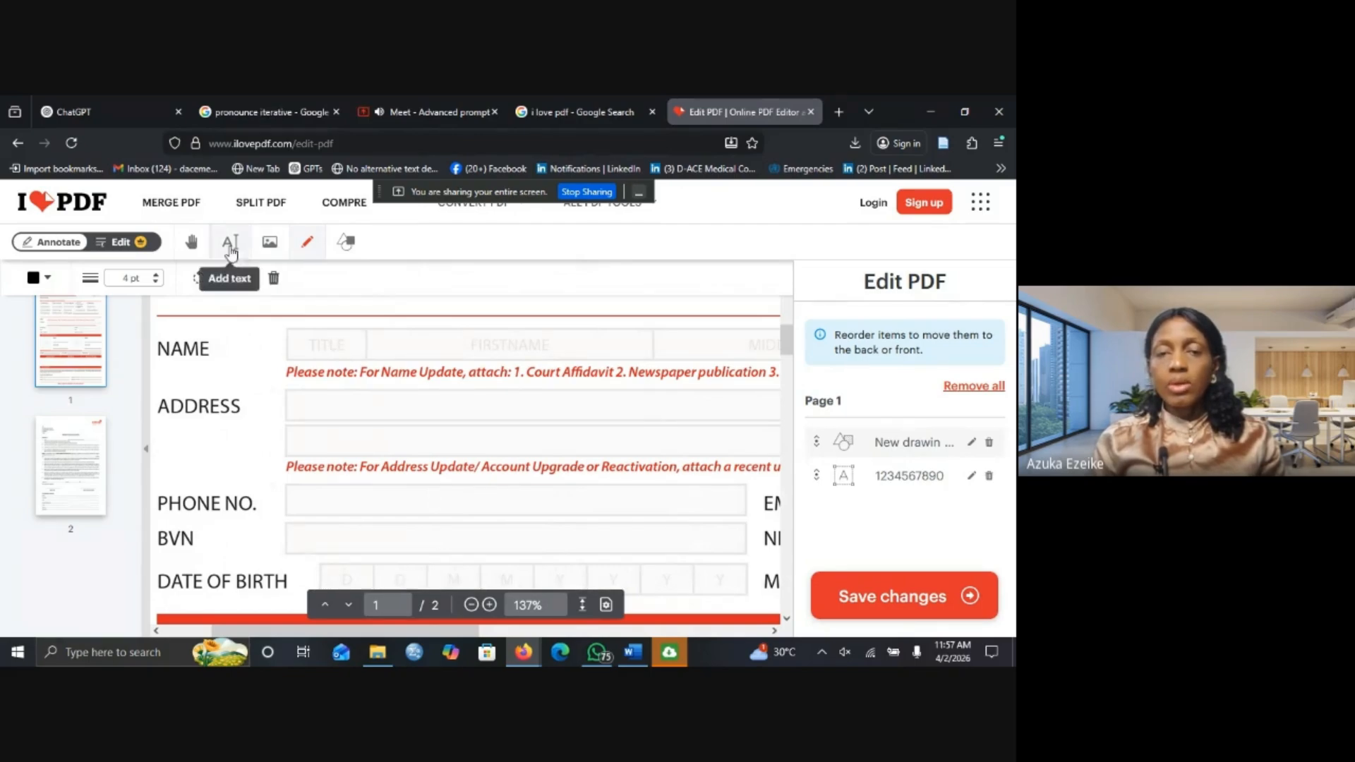
Add a 'Your text here 2' text box and move it up onto the Name row.
{"action": "left_click", "coordinate": [325, 351]}
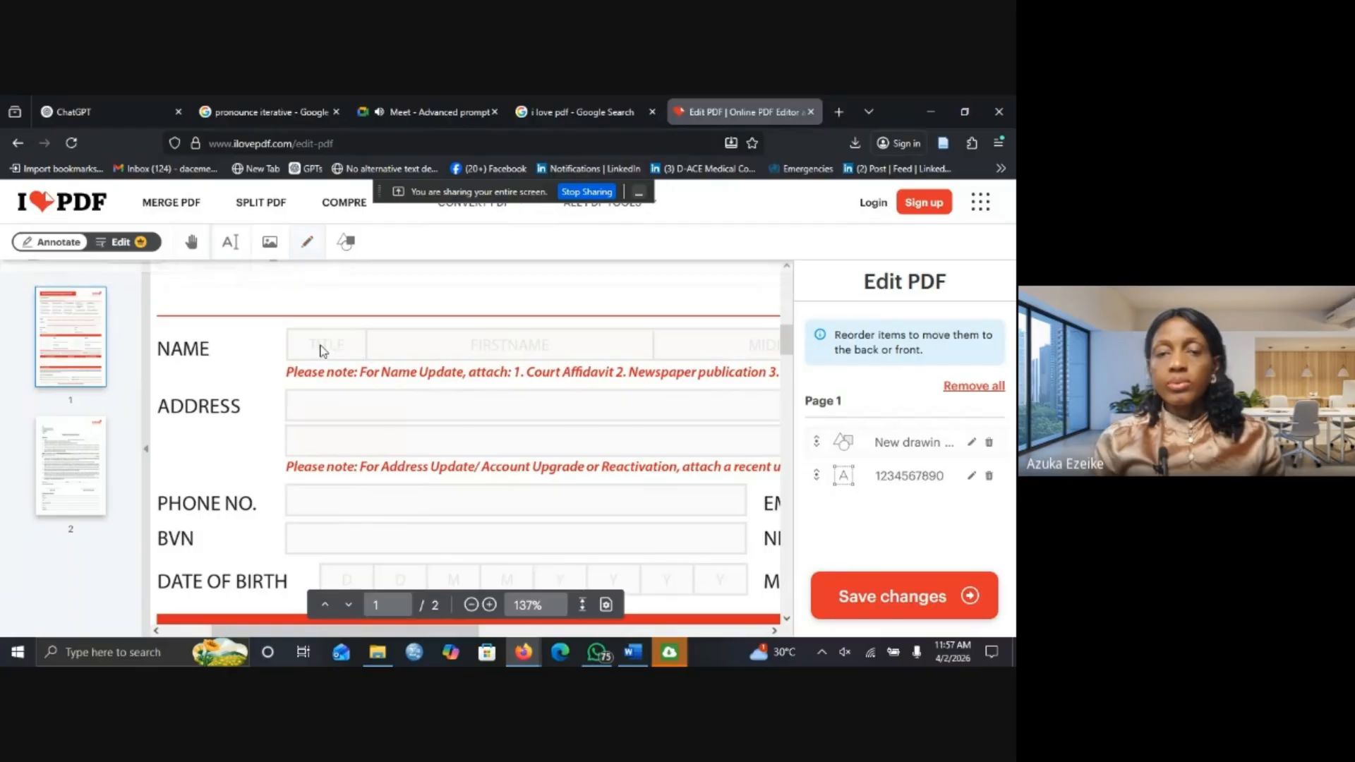
{"action": "left_click", "coordinate": [231, 244]}
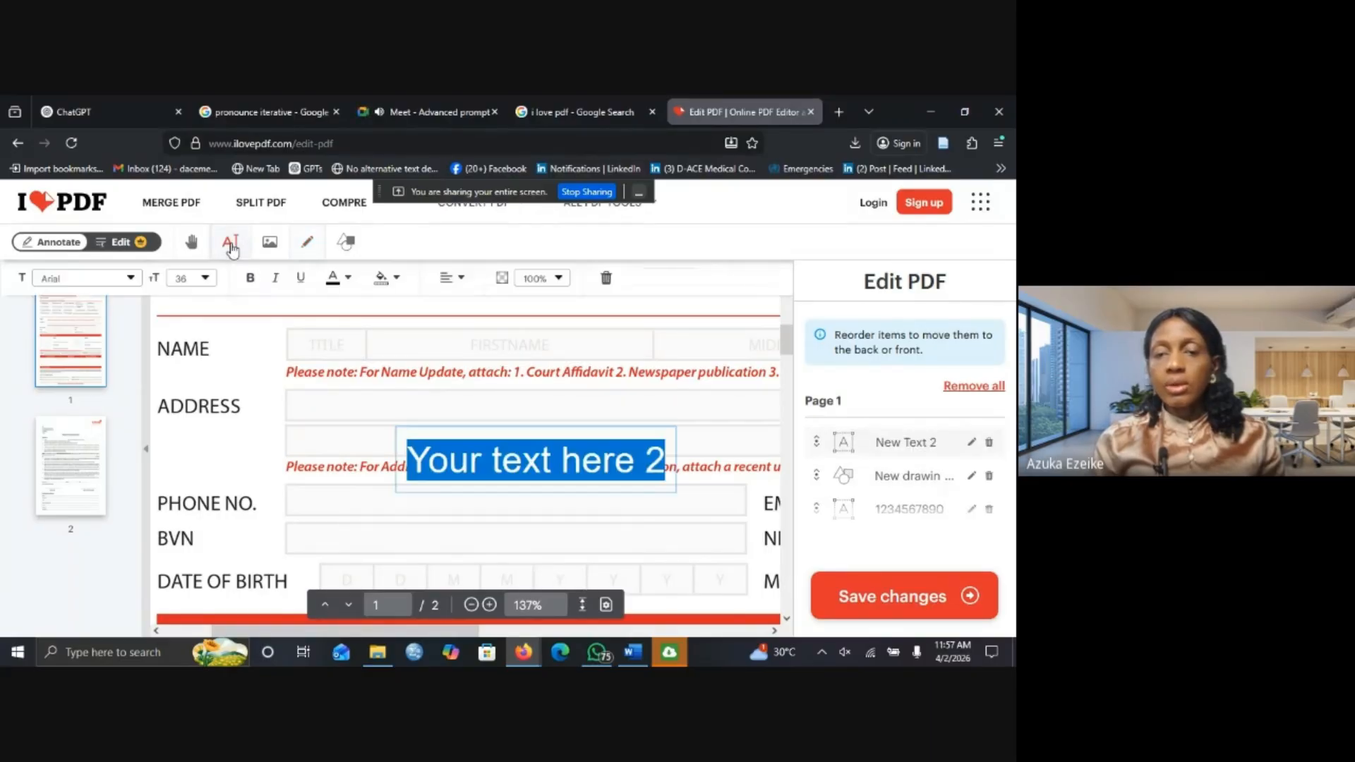
{"action": "left_click", "coordinate": [545, 452]}
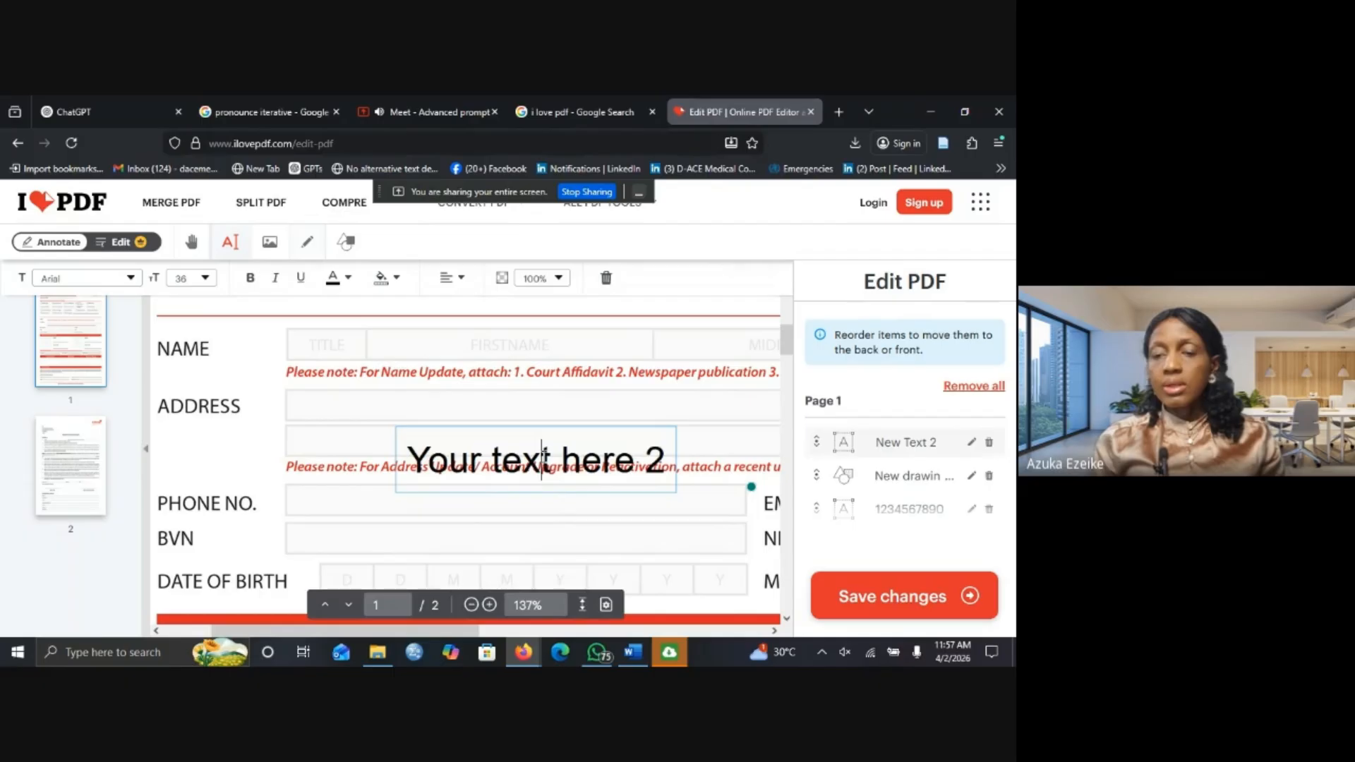
{"action": "left_click", "coordinate": [580, 471]}
{"action": "double_click", "coordinate": [598, 462]}
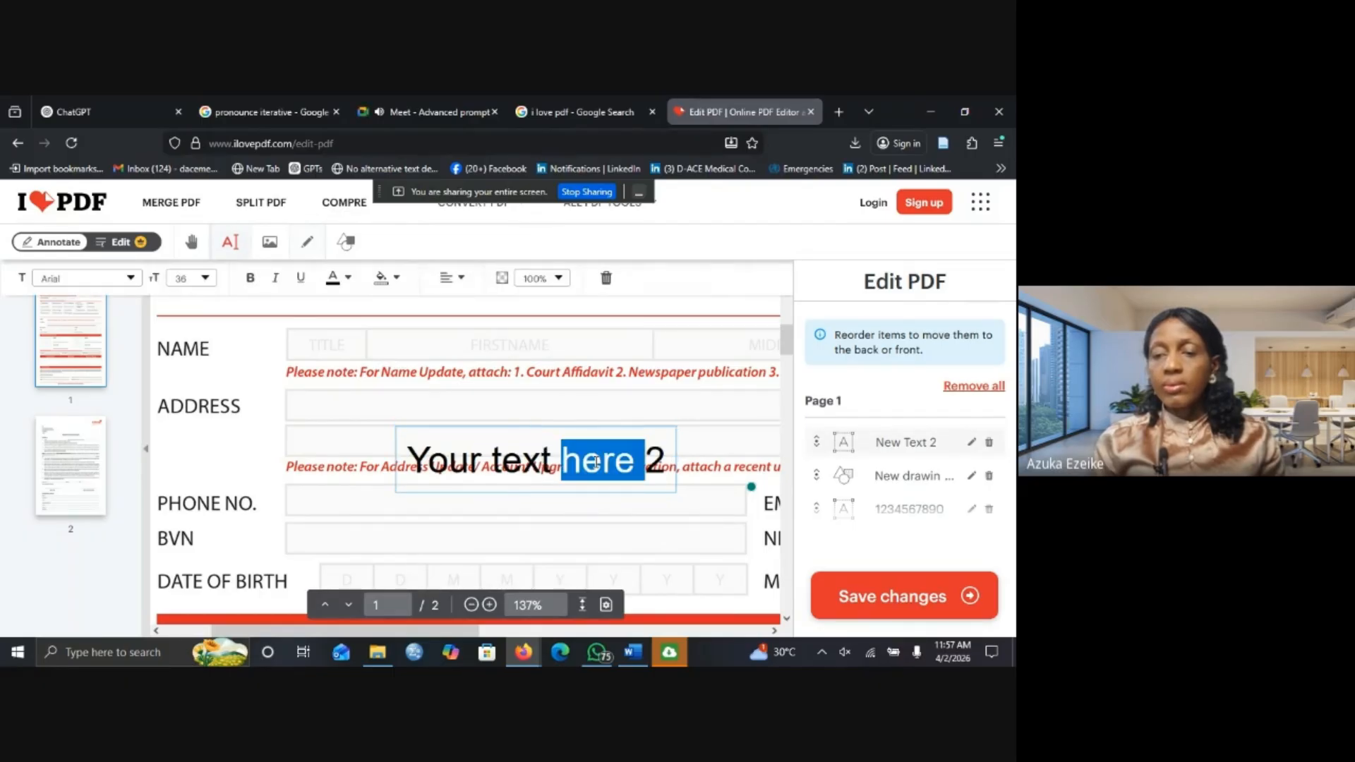
{"action": "left_click", "coordinate": [496, 443]}
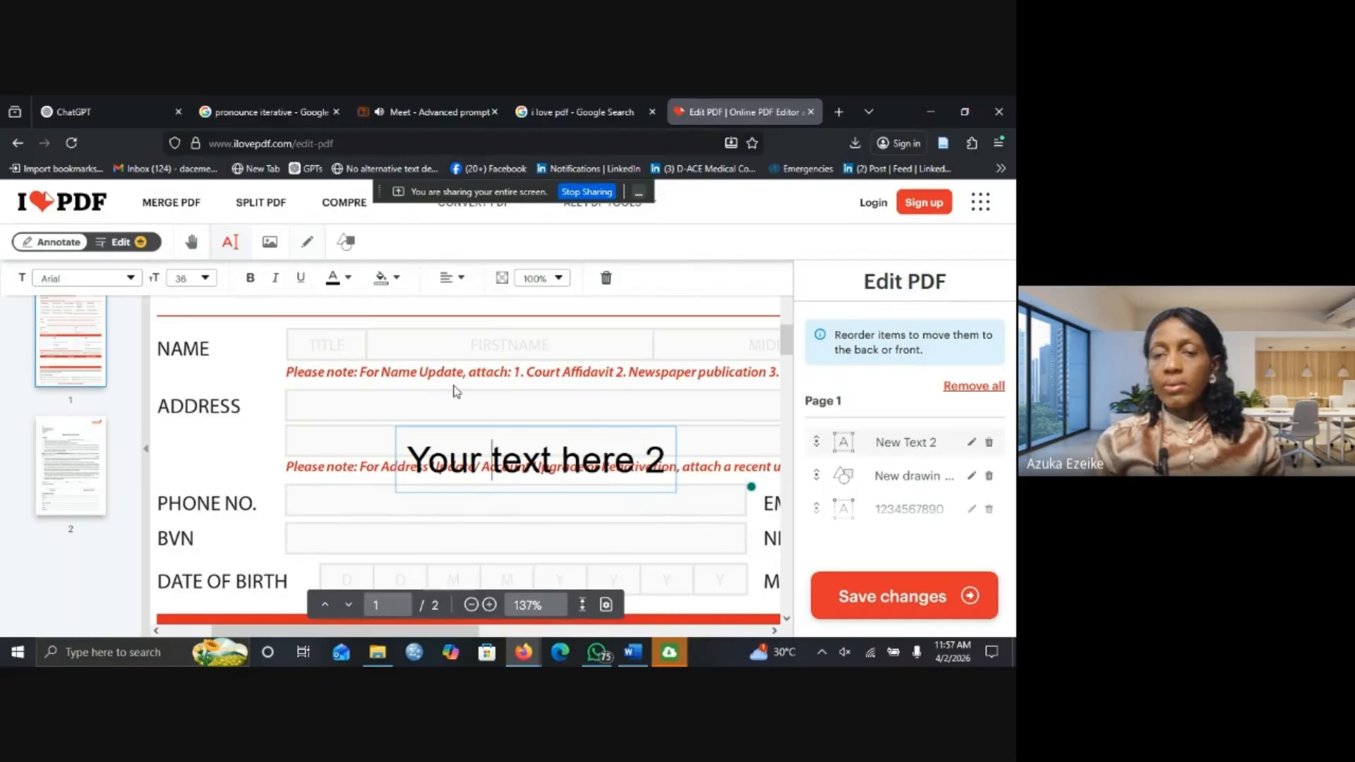
{"action": "double_click", "coordinate": [470, 448]}
{"action": "left_click", "coordinate": [418, 497]}
{"action": "left_click_drag", "start_coordinate": [533, 498], "coordinate": [451, 388]}
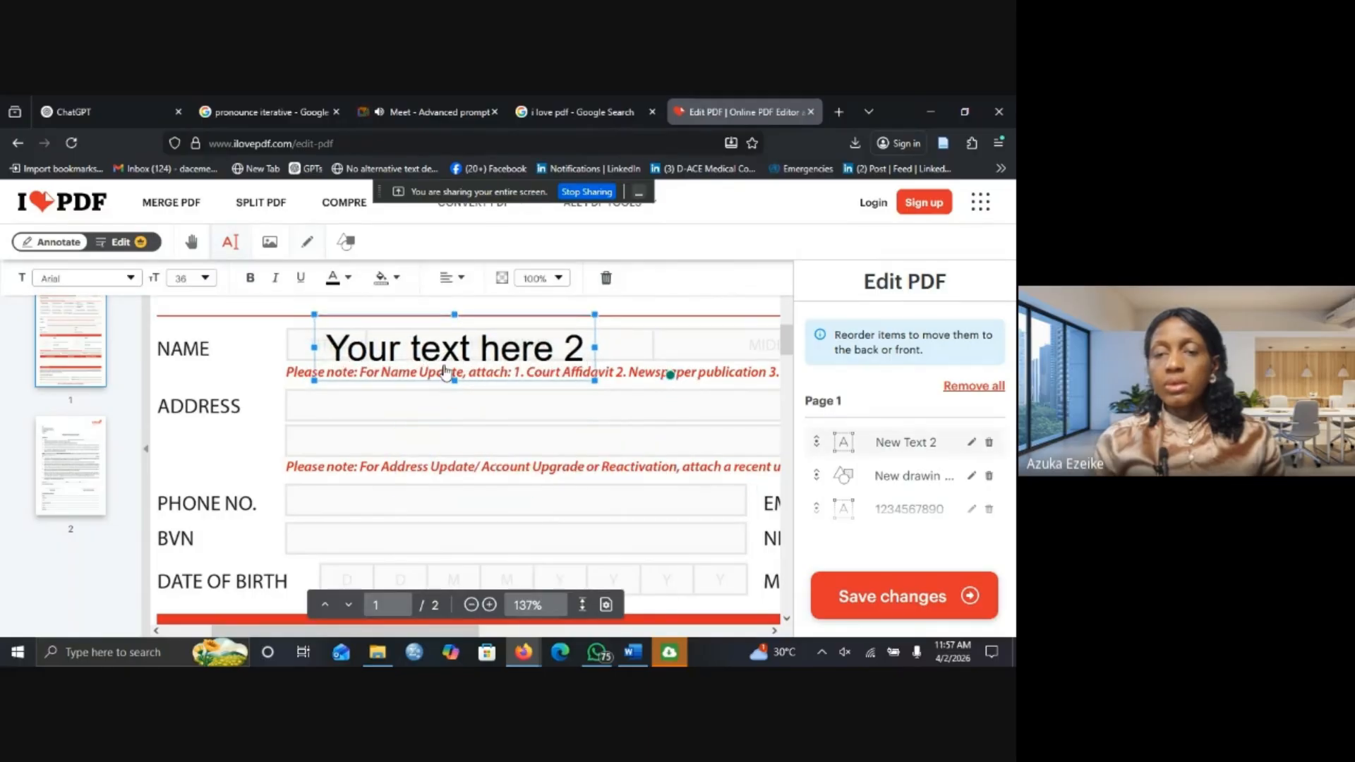
Set the box to font size 24 and replace its placeholder with the account holder's full name.
{"action": "left_click", "coordinate": [205, 280]}
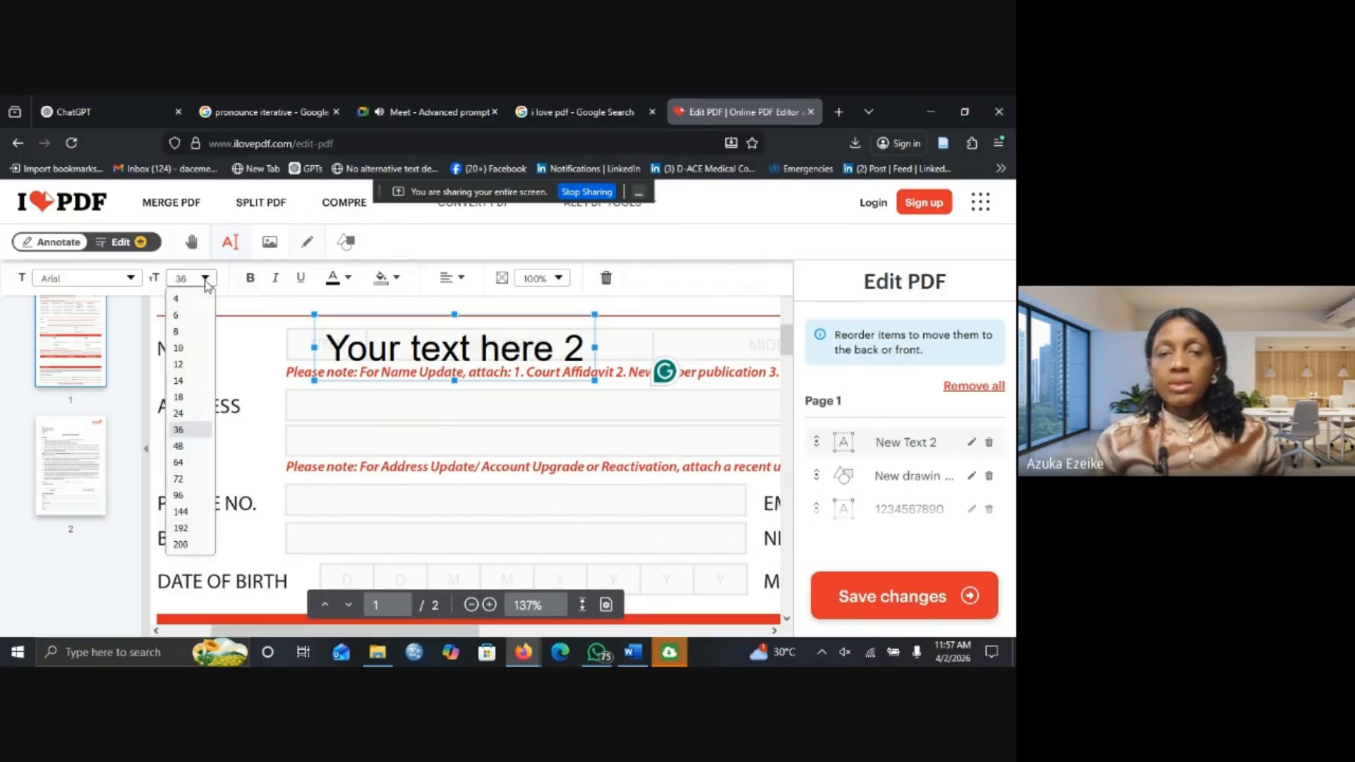
{"action": "left_click", "coordinate": [178, 413]}
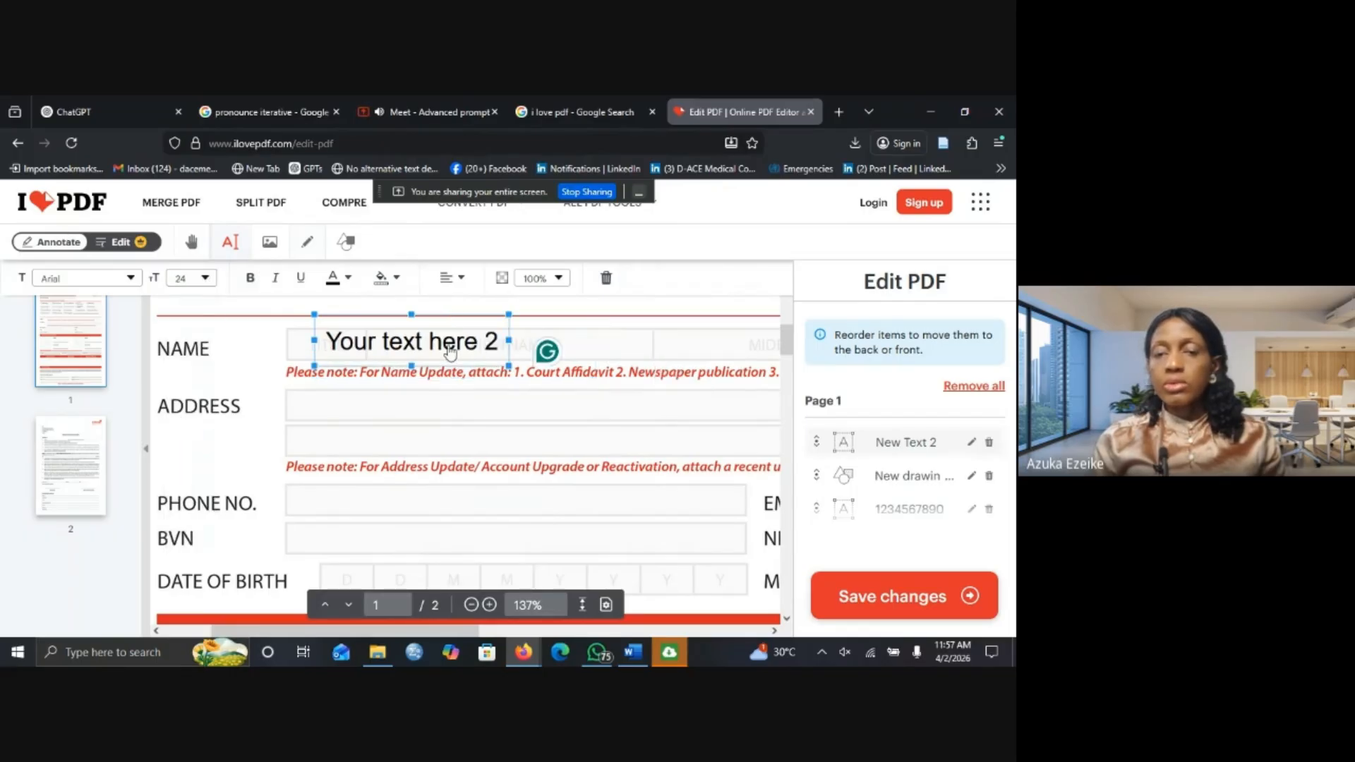
{"action": "double_click", "coordinate": [406, 339]}
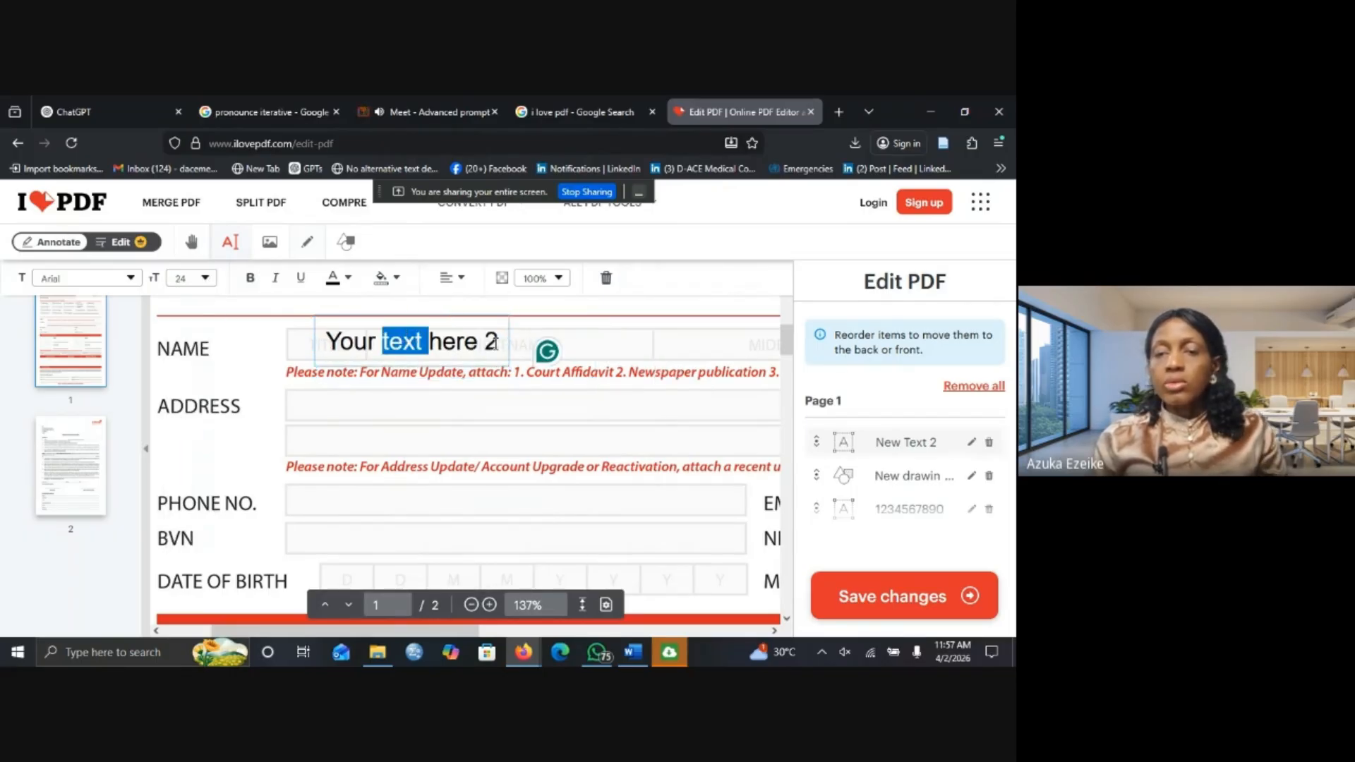
{"action": "left_click_drag", "start_coordinate": [498, 342], "coordinate": [331, 340]}
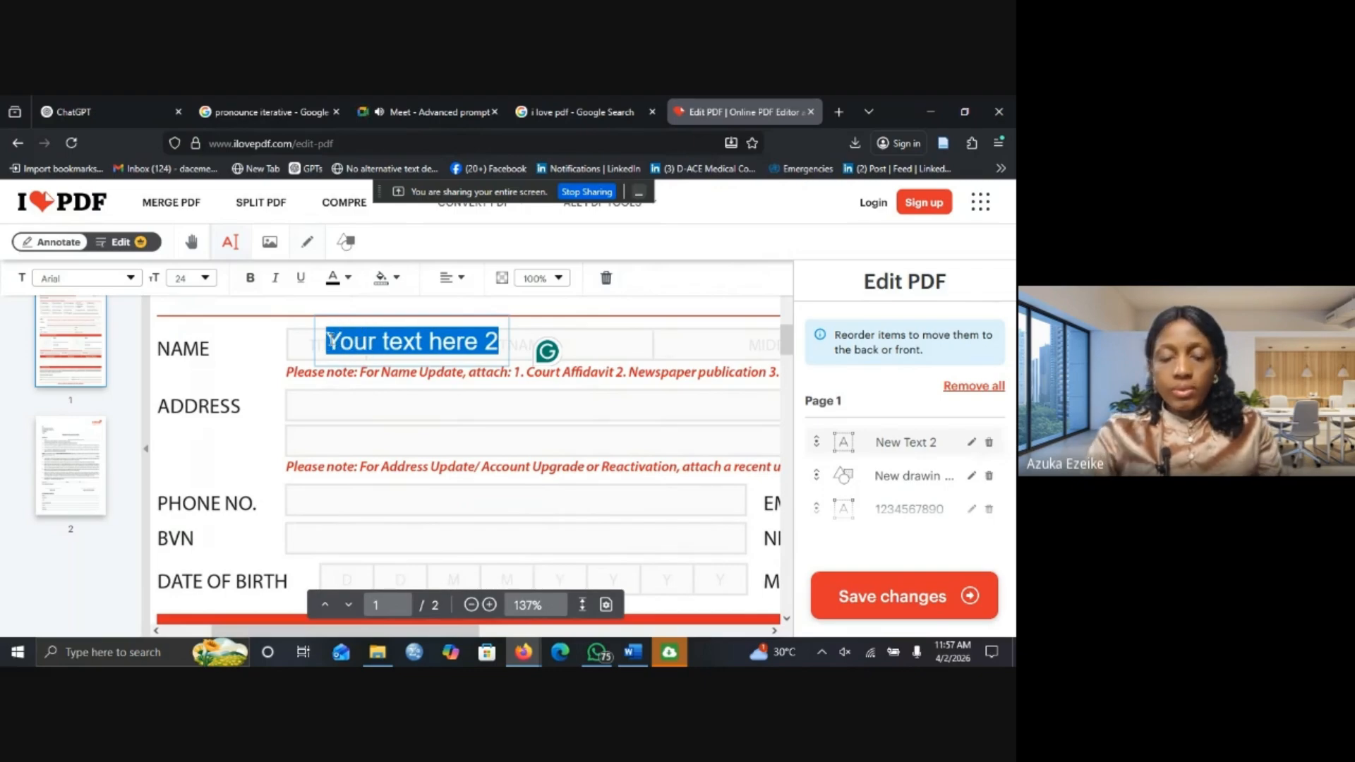
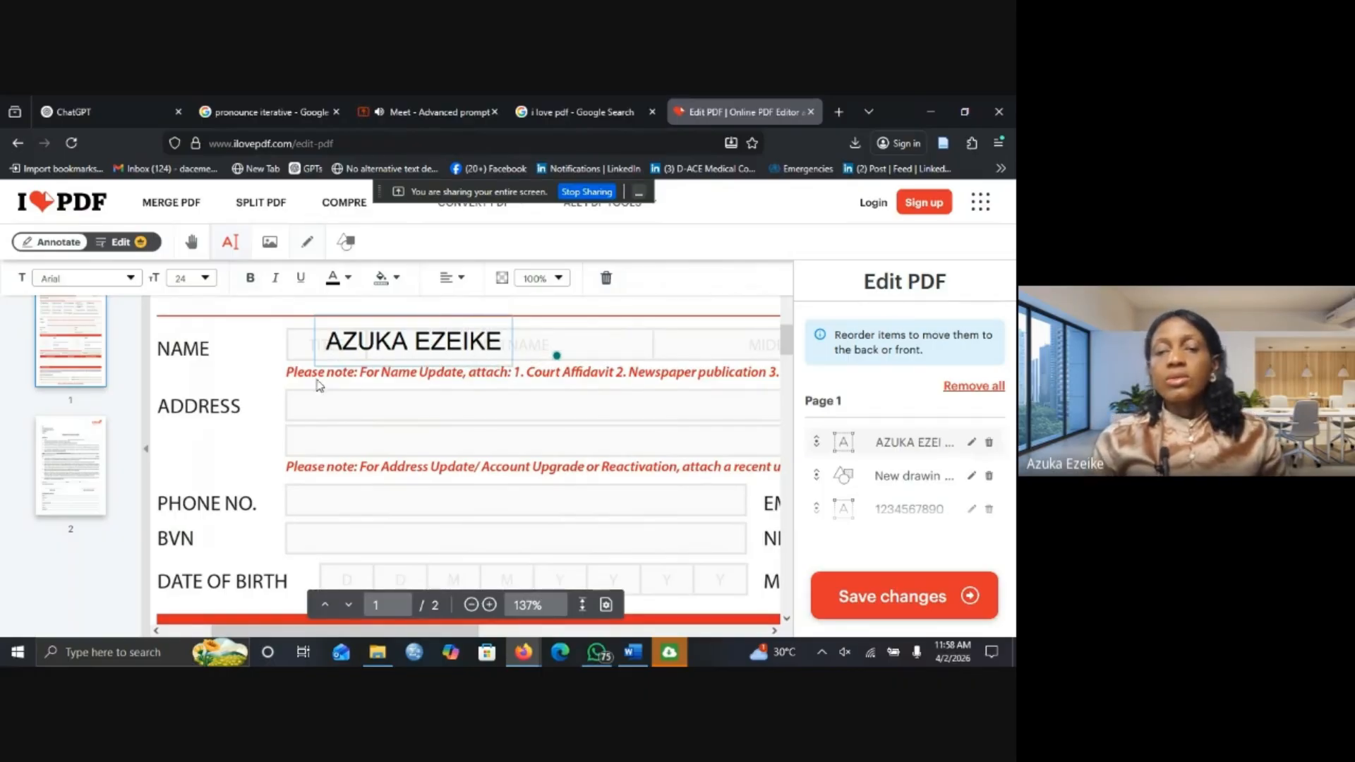
{"action": "left_click", "coordinate": [317, 405]}
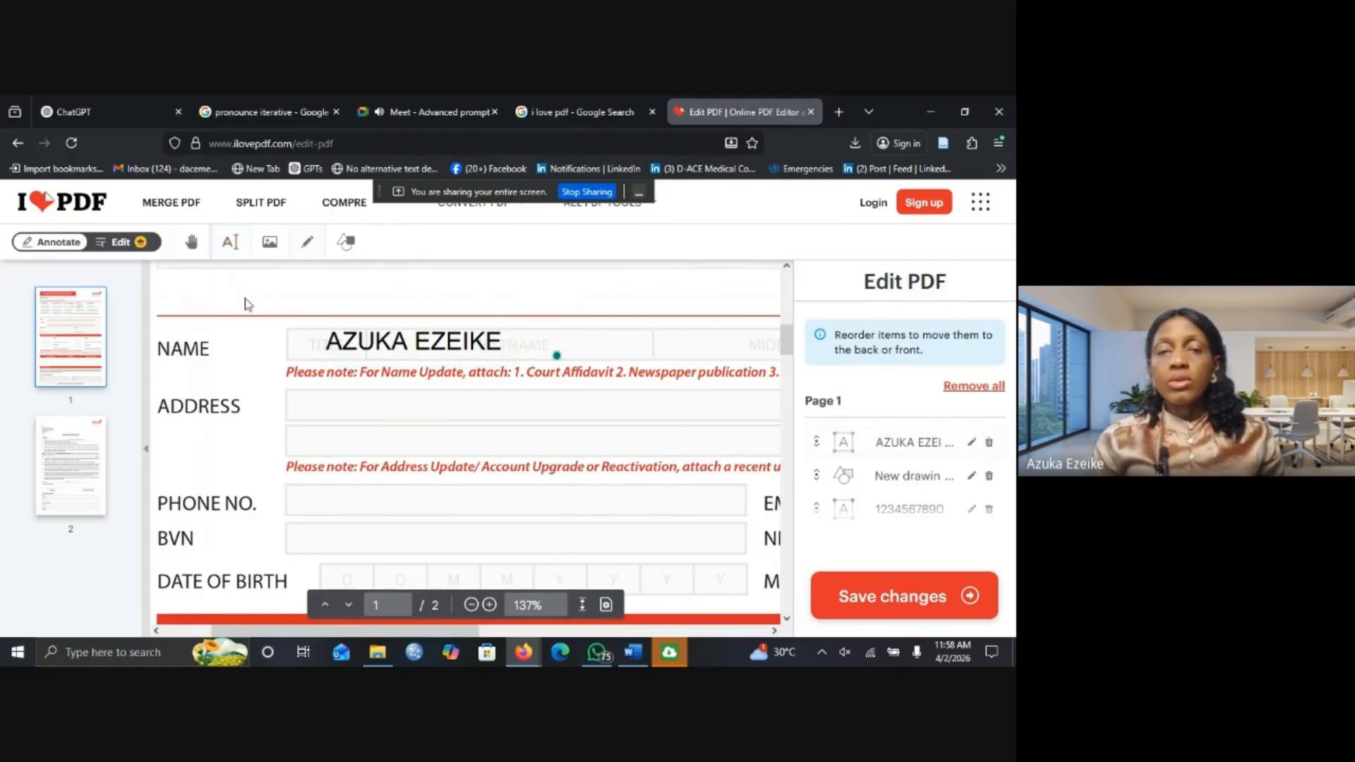
Add a third text box reading 'Your text here 3'.
{"action": "left_click", "coordinate": [230, 242]}
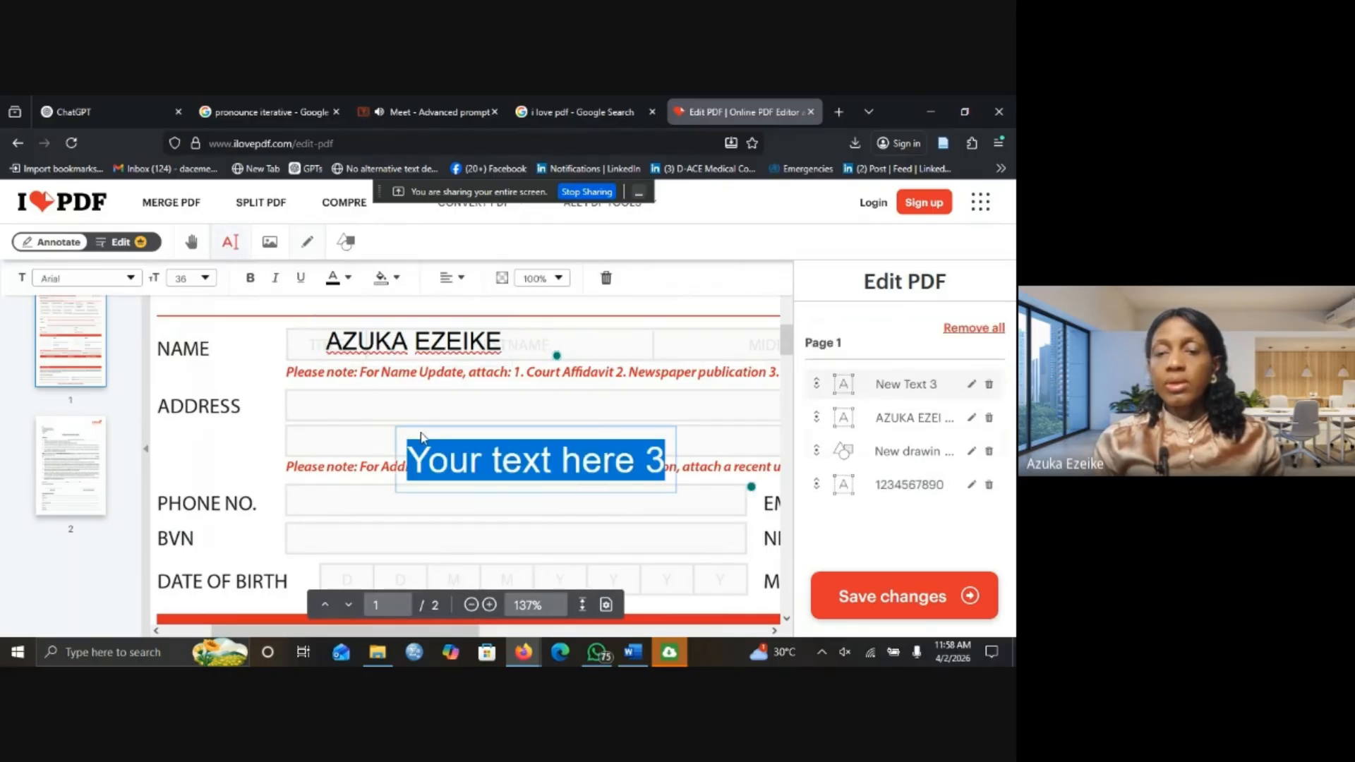
{"action": "left_click", "coordinate": [488, 460]}
{"action": "left_click_drag", "start_coordinate": [523, 463], "coordinate": [492, 460]}
{"action": "left_click", "coordinate": [455, 445]}
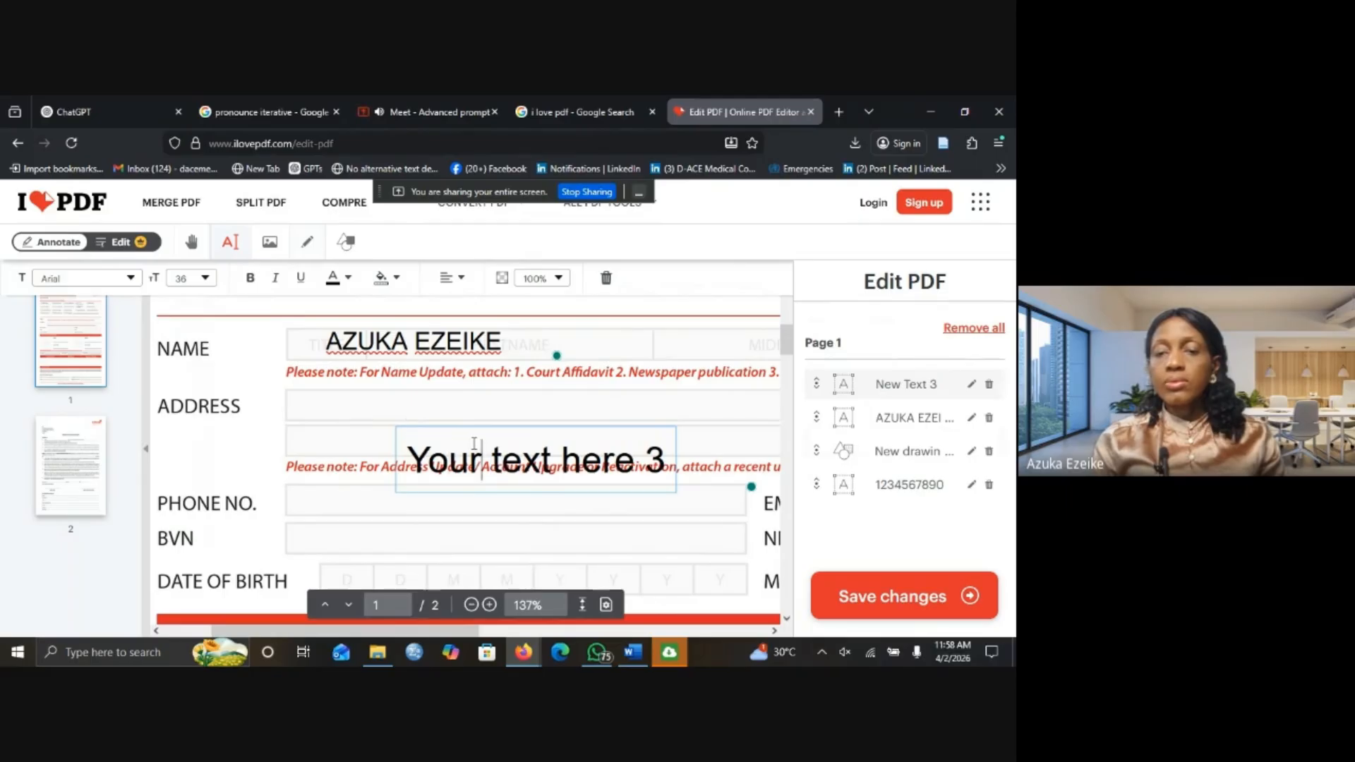
{"action": "left_click", "coordinate": [500, 447]}
{"action": "double_click", "coordinate": [499, 448]}
{"action": "left_click", "coordinate": [666, 470]}
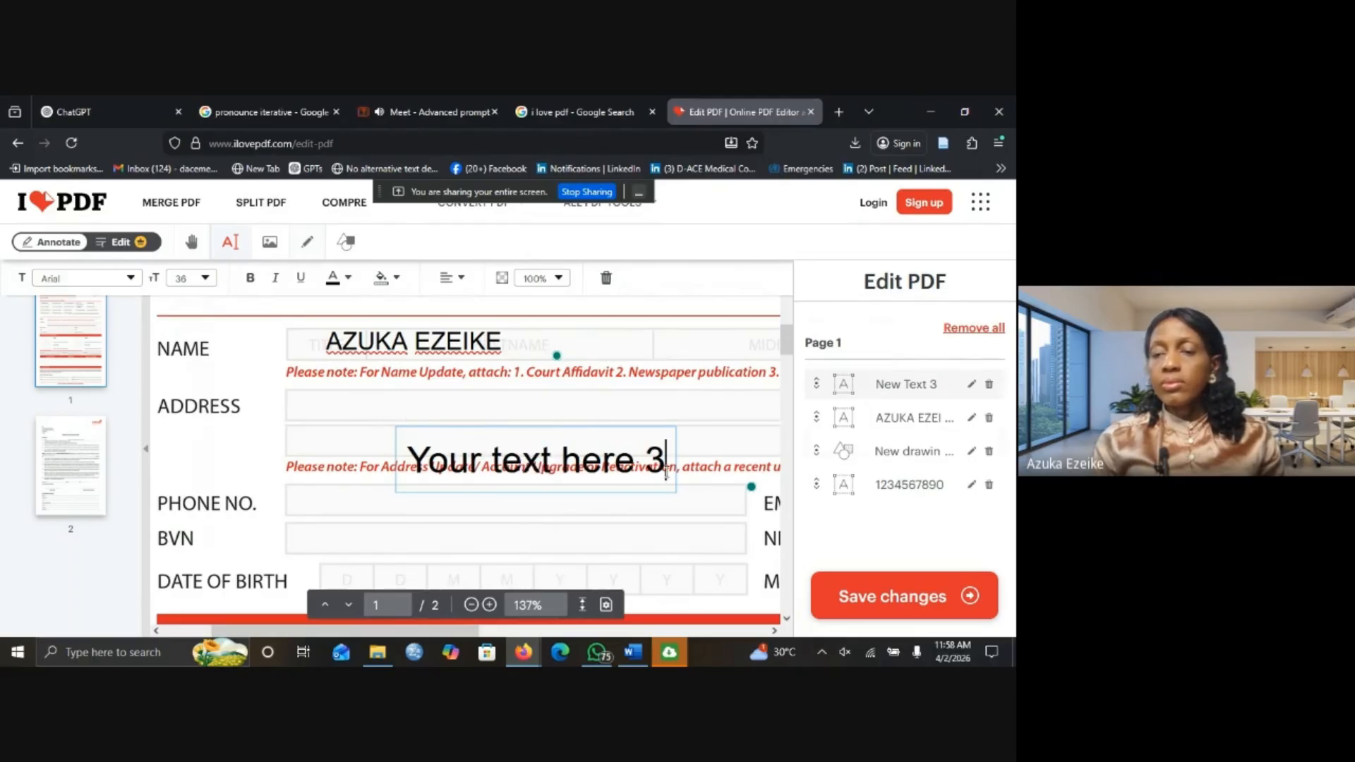
Move the 'Your text here 3' box into the Address field and scroll down to the Authorised Signatory section.
{"action": "left_click", "coordinate": [675, 496]}
{"action": "left_click_drag", "start_coordinate": [675, 496], "coordinate": [611, 446]}
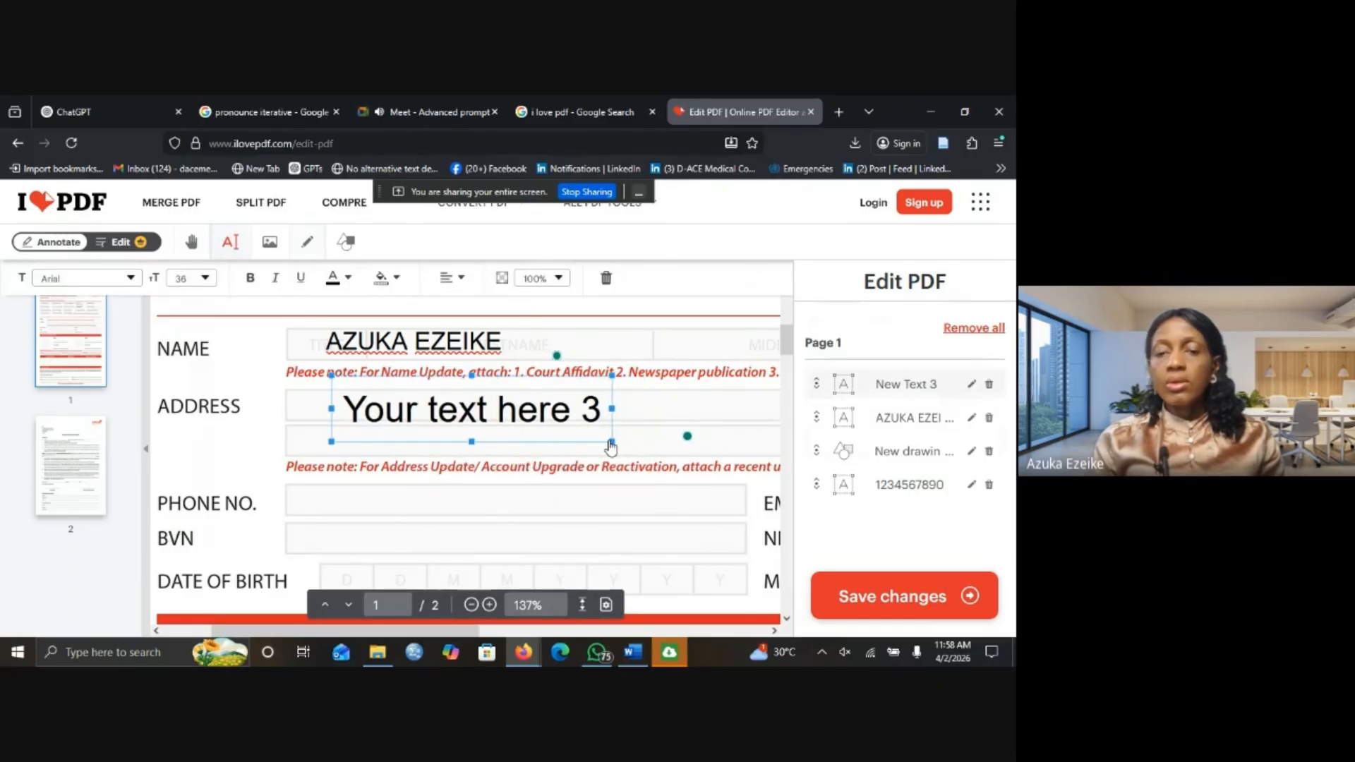
{"action": "left_click", "coordinate": [430, 507]}
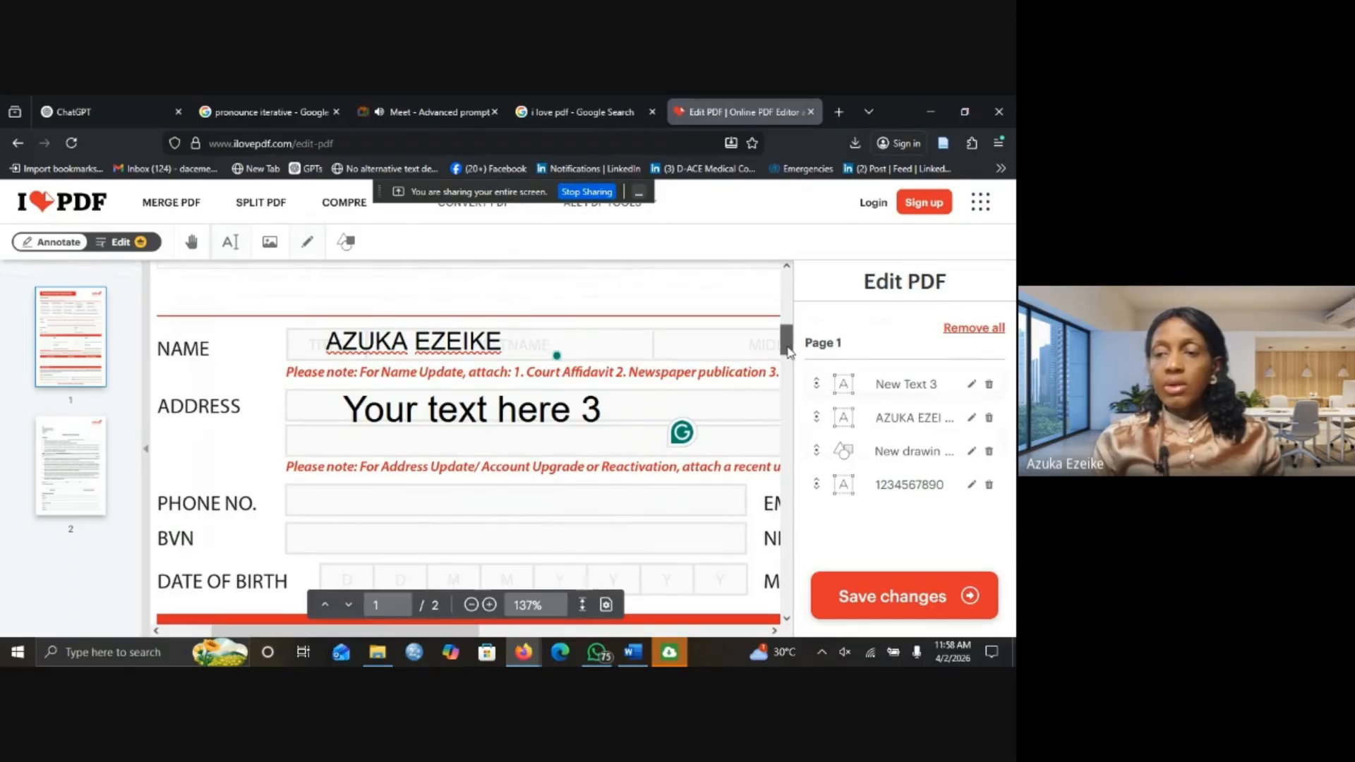
{"action": "mouse_move", "coordinate": [789, 351]}
{"action": "left_mouse_down"}
{"action": "mouse_move", "coordinate": [789, 463]}
{"action": "mouse_move", "coordinate": [790, 446]}
{"action": "left_mouse_up"}
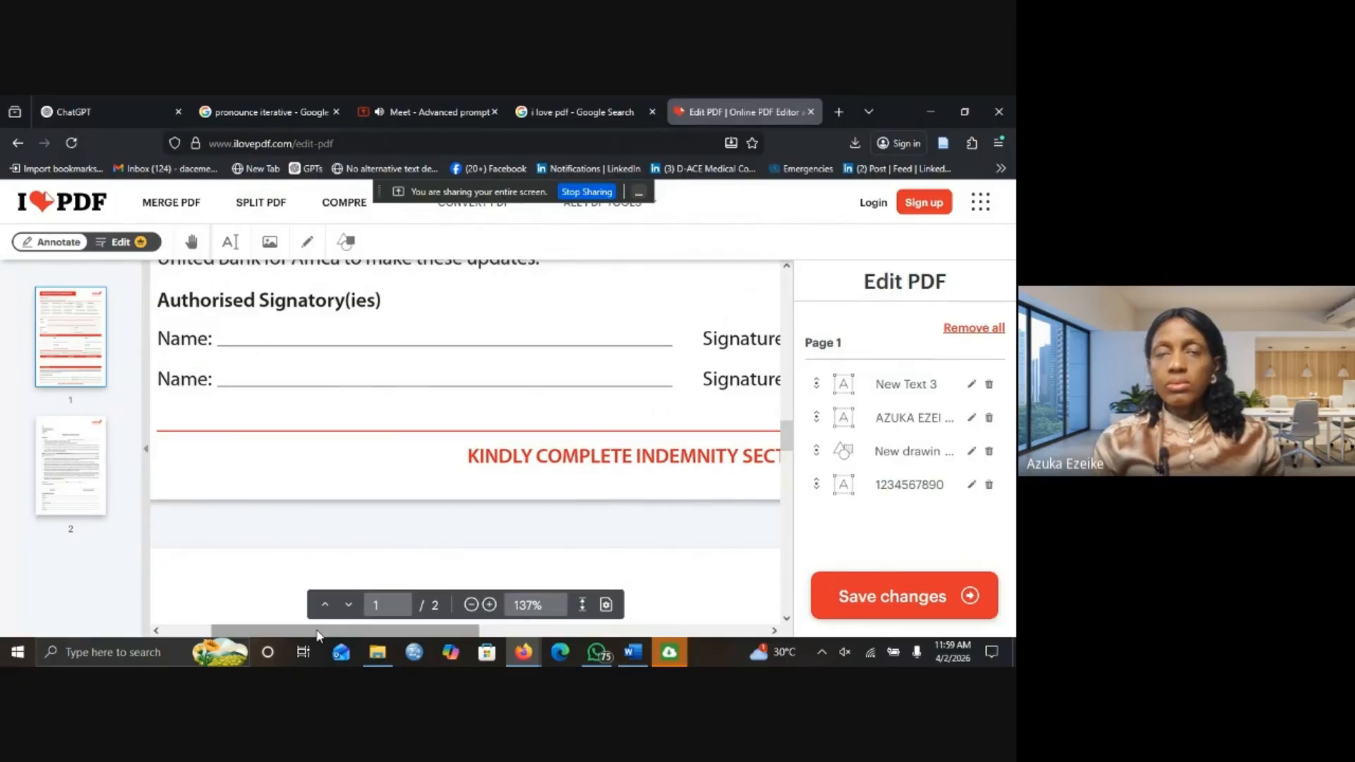
Draw a freehand signature on the first Signature & Date line and save the changes.
{"action": "left_click_drag", "start_coordinate": [318, 630], "coordinate": [535, 617]}
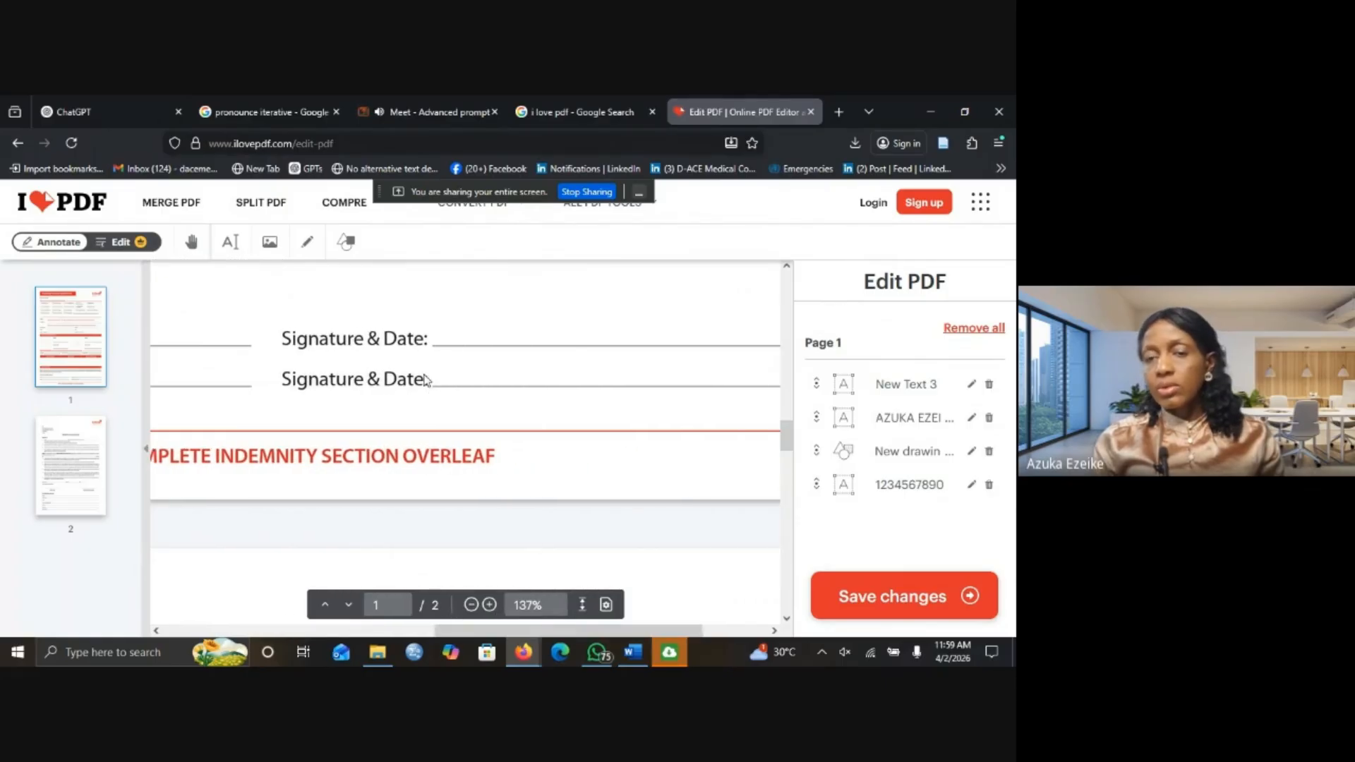
{"action": "left_click", "coordinate": [308, 246]}
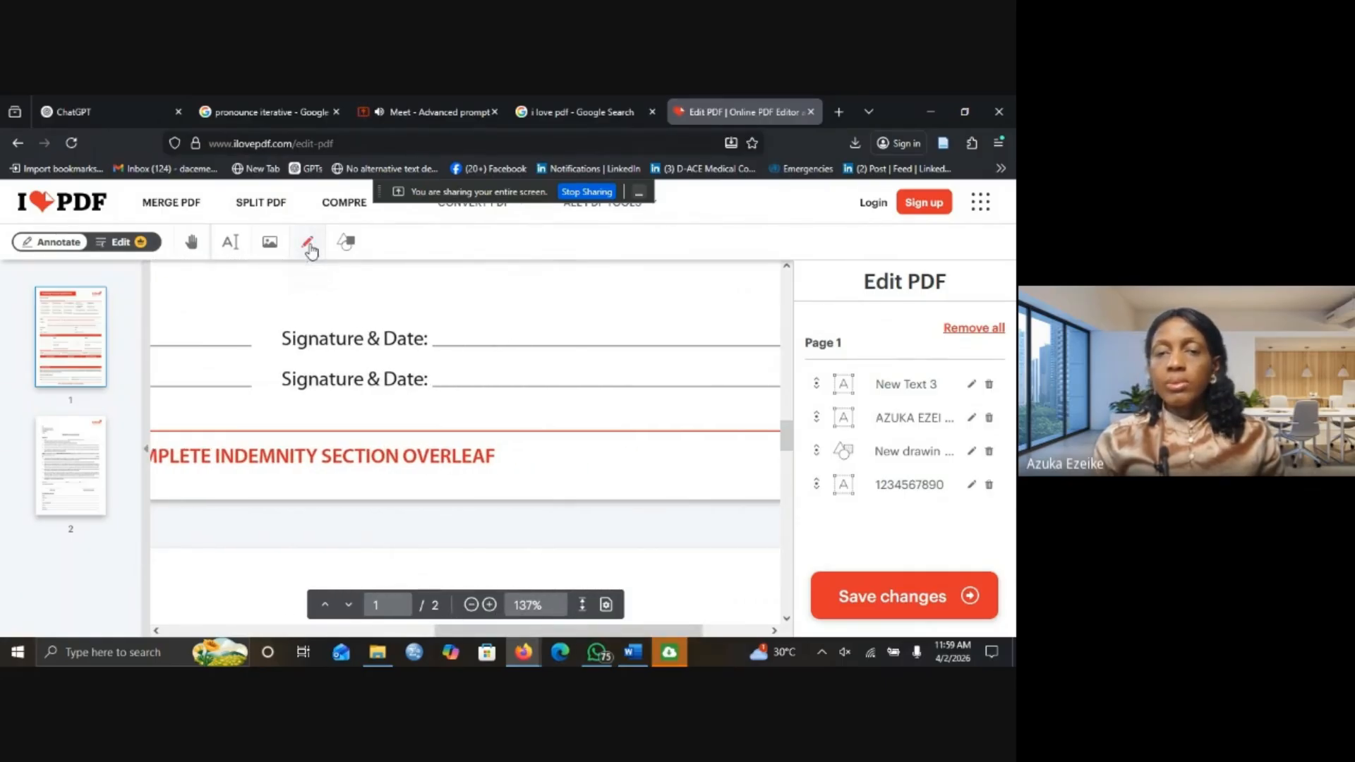
{"action": "left_click", "coordinate": [491, 329]}
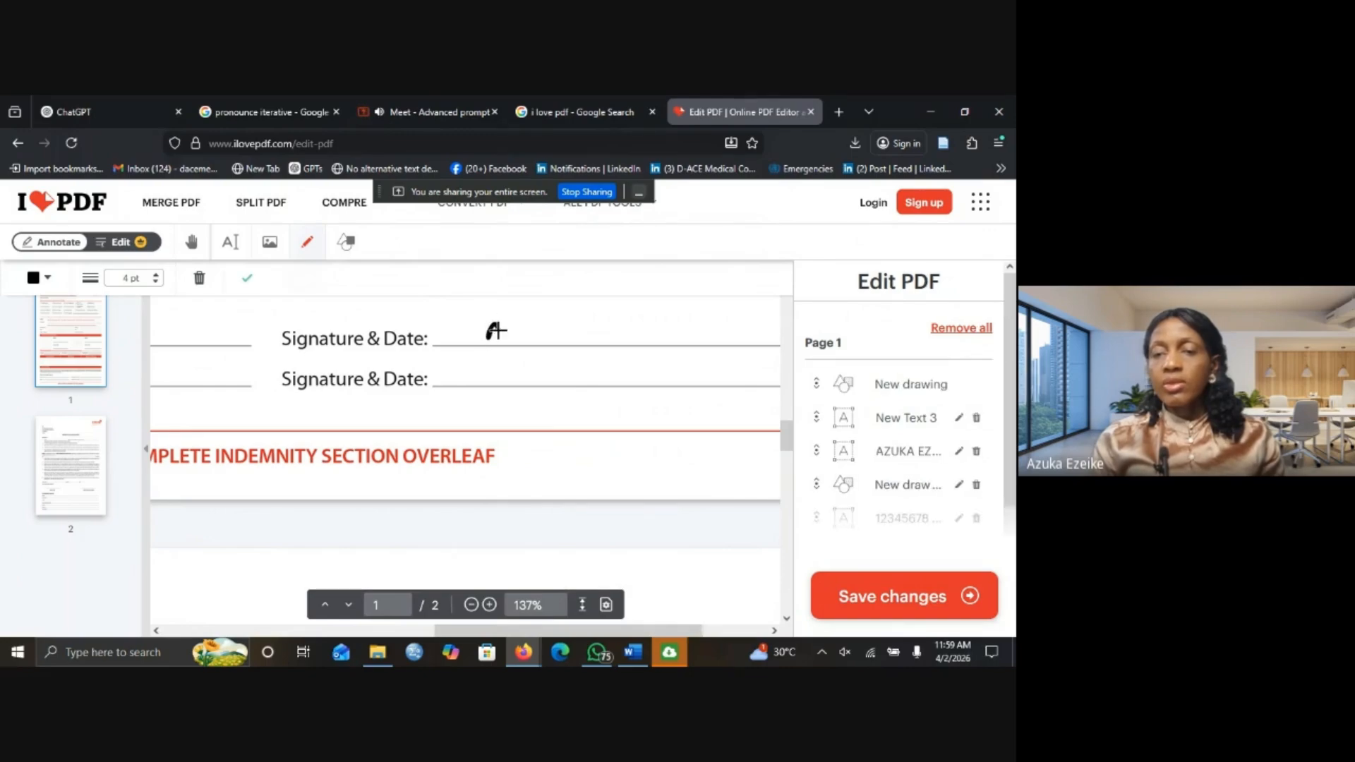
{"action": "mouse_move", "coordinate": [492, 331]}
{"action": "left_mouse_down"}
{"action": "mouse_move", "coordinate": [519, 328]}
{"action": "mouse_move", "coordinate": [473, 327]}
{"action": "mouse_move", "coordinate": [533, 338]}
{"action": "left_mouse_up"}
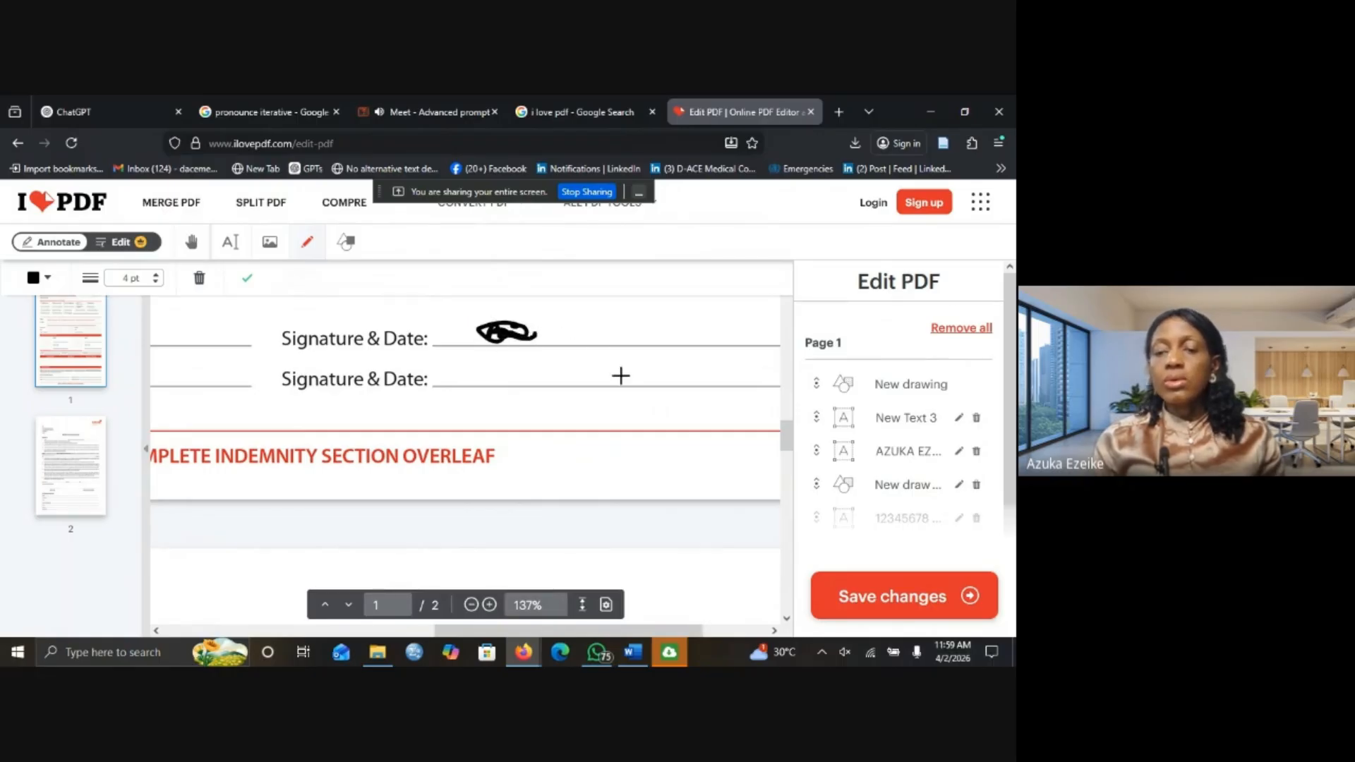
{"action": "left_click", "coordinate": [900, 606]}
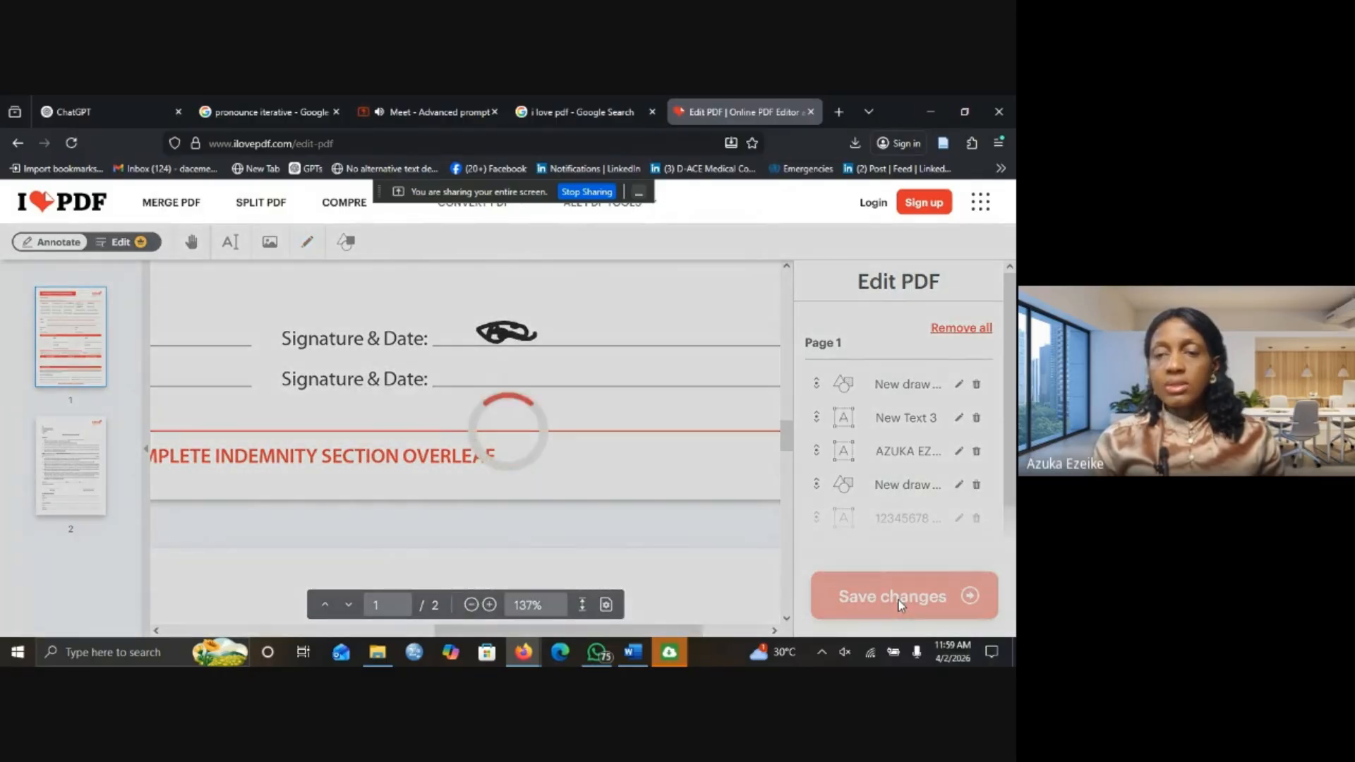